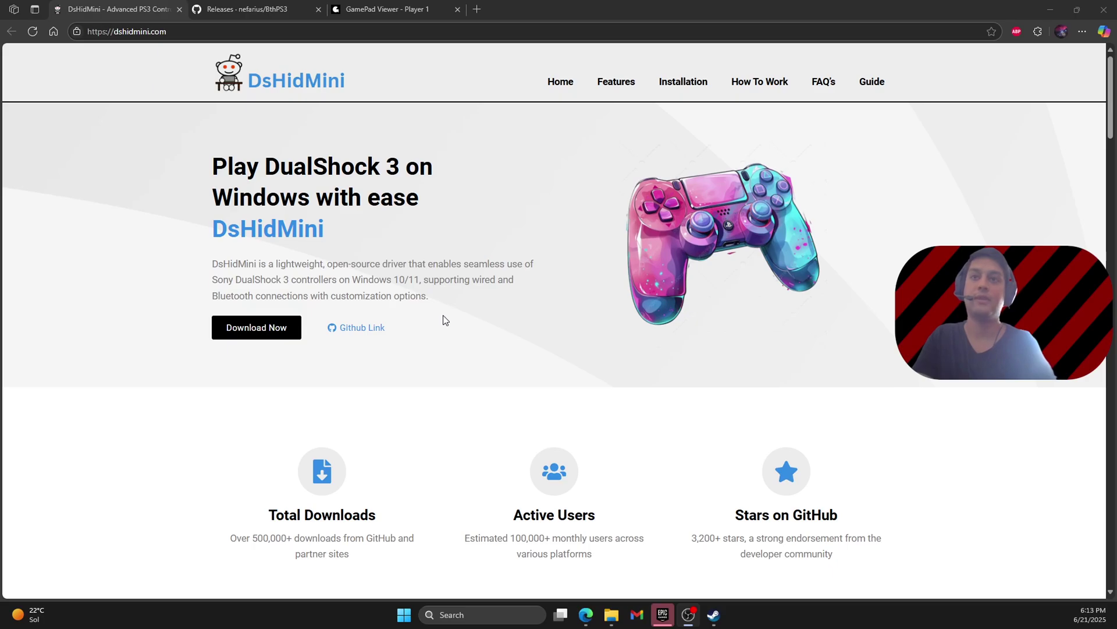
Download DsHidMini-Windows-2-2-282-en.zip and save it to the Desktop using Save as
left_click(268, 334)
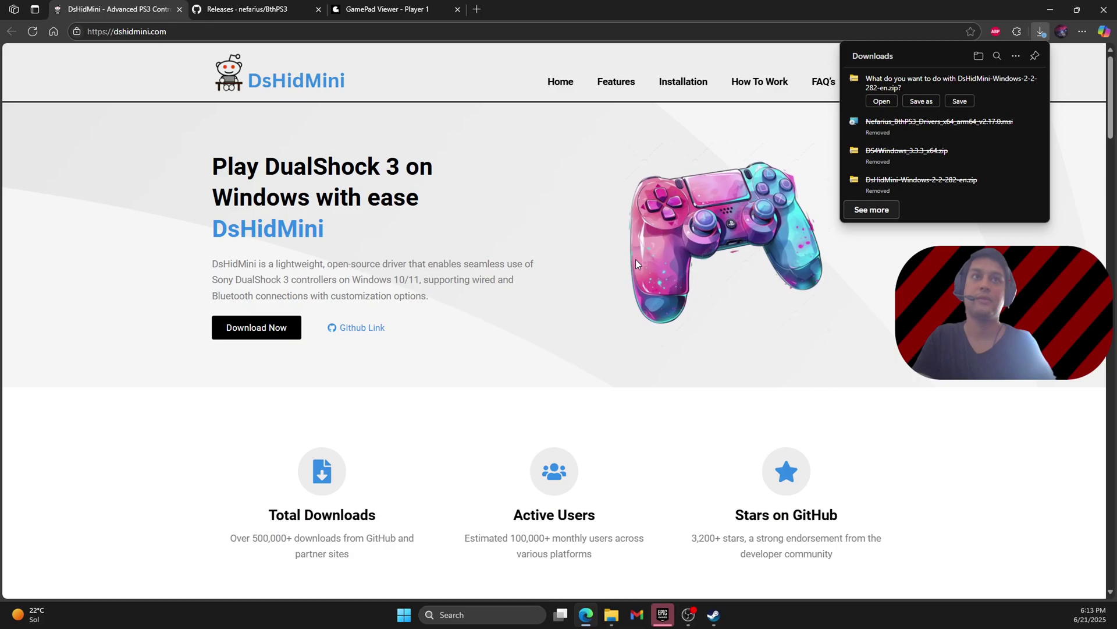
left_click(920, 101)
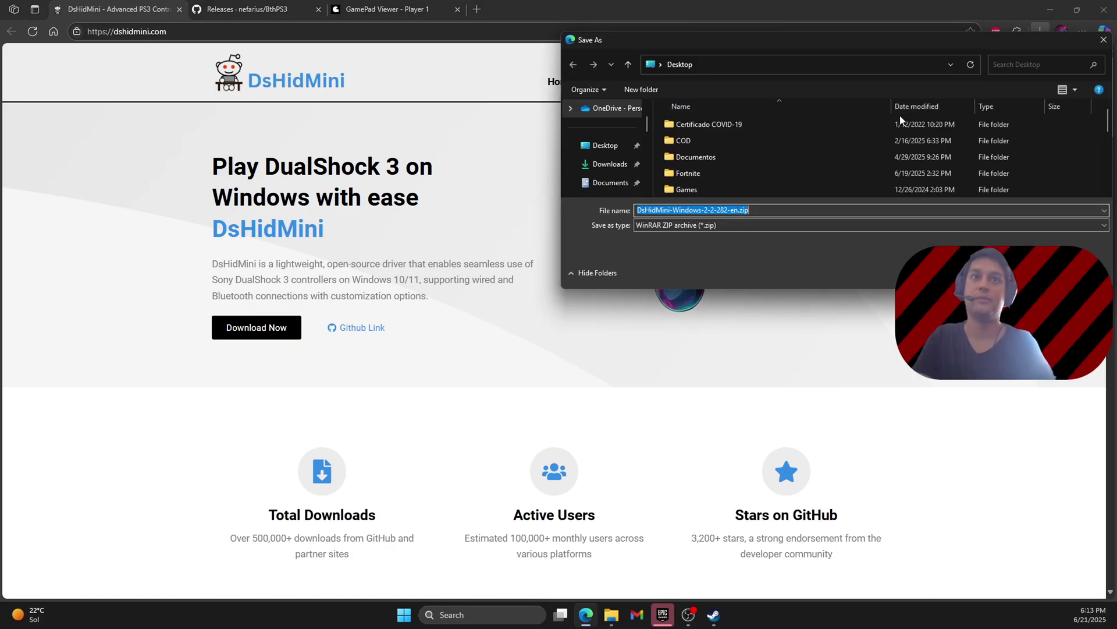
left_click(605, 146)
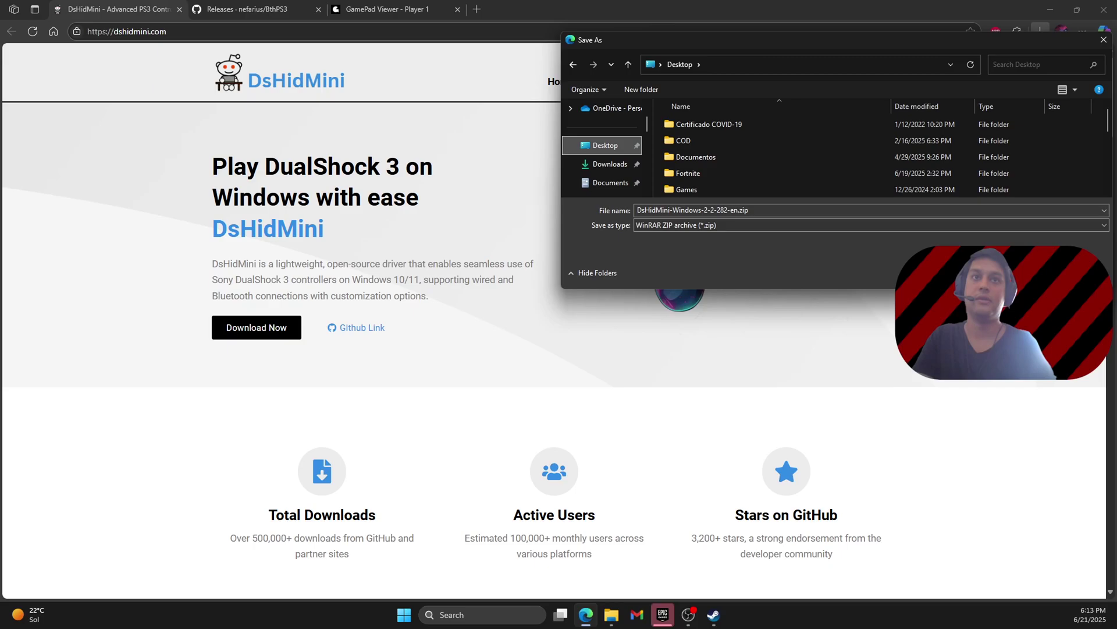
key("Return")
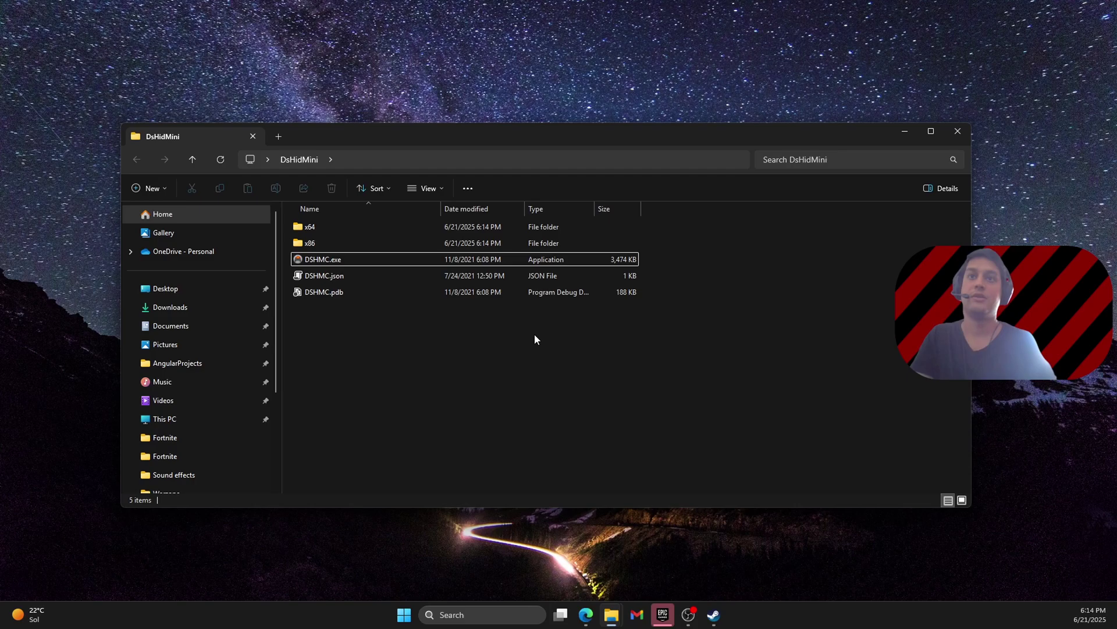
Browse into DsHidMini\x64\dshidmini and select the dshidmini.inf driver file
left_click(371, 267)
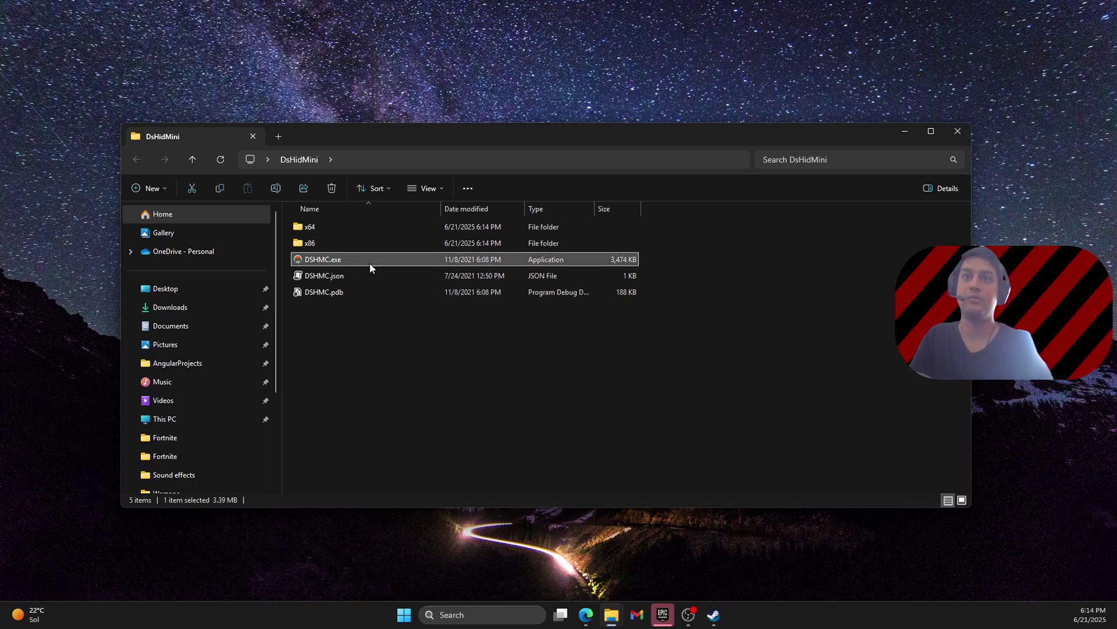
double_click(364, 229)
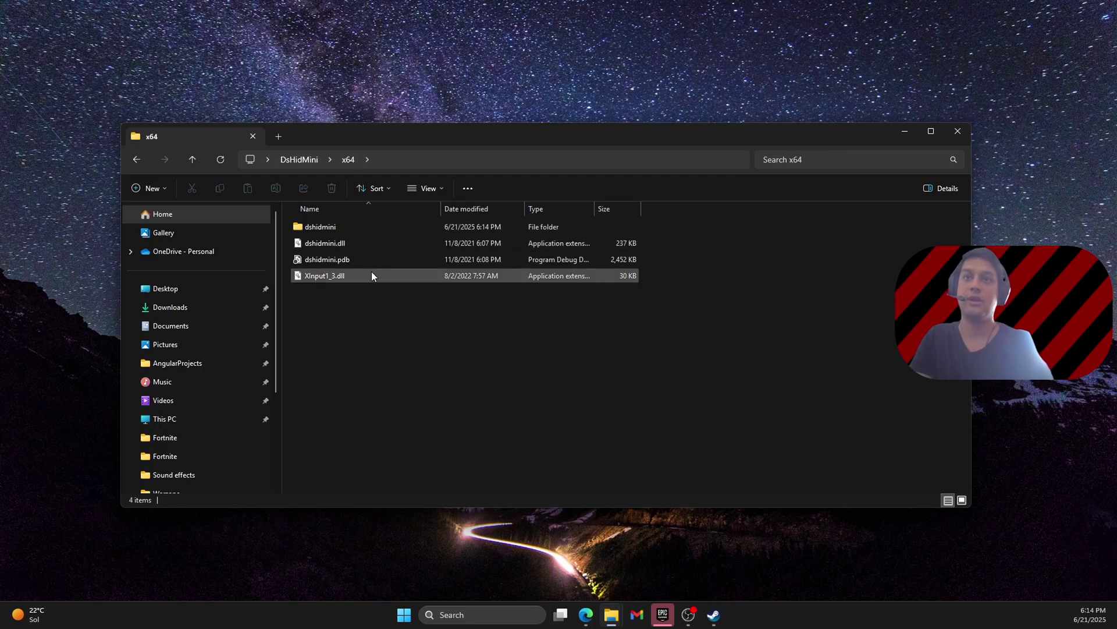
double_click(342, 229)
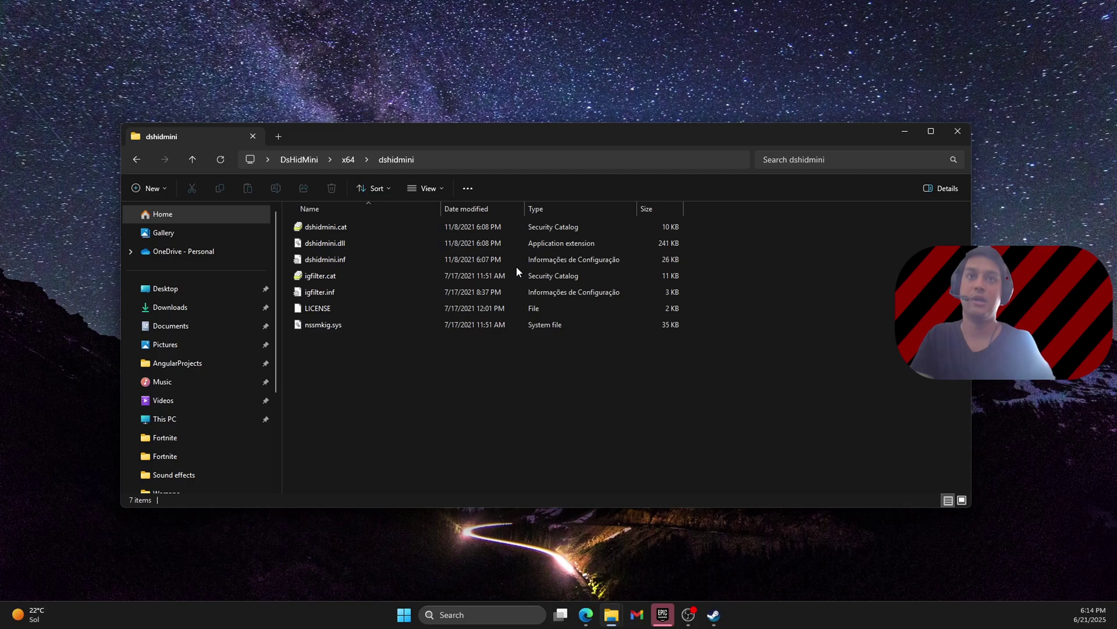
left_click(536, 261)
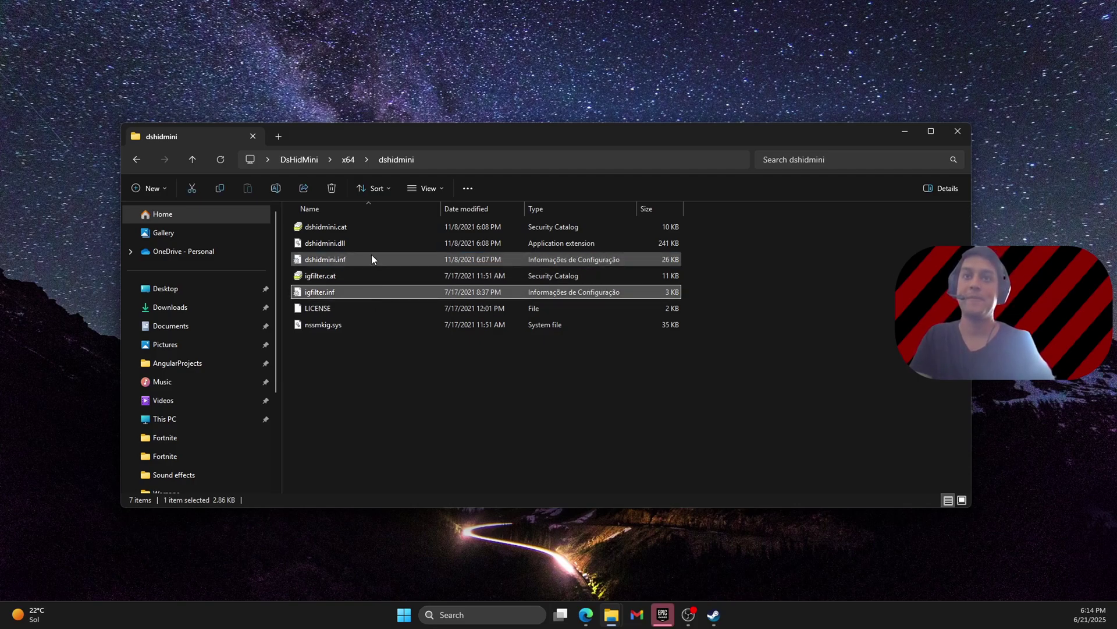
Install the dshidmini.inf driver and accept its security warning
right_click(372, 261)
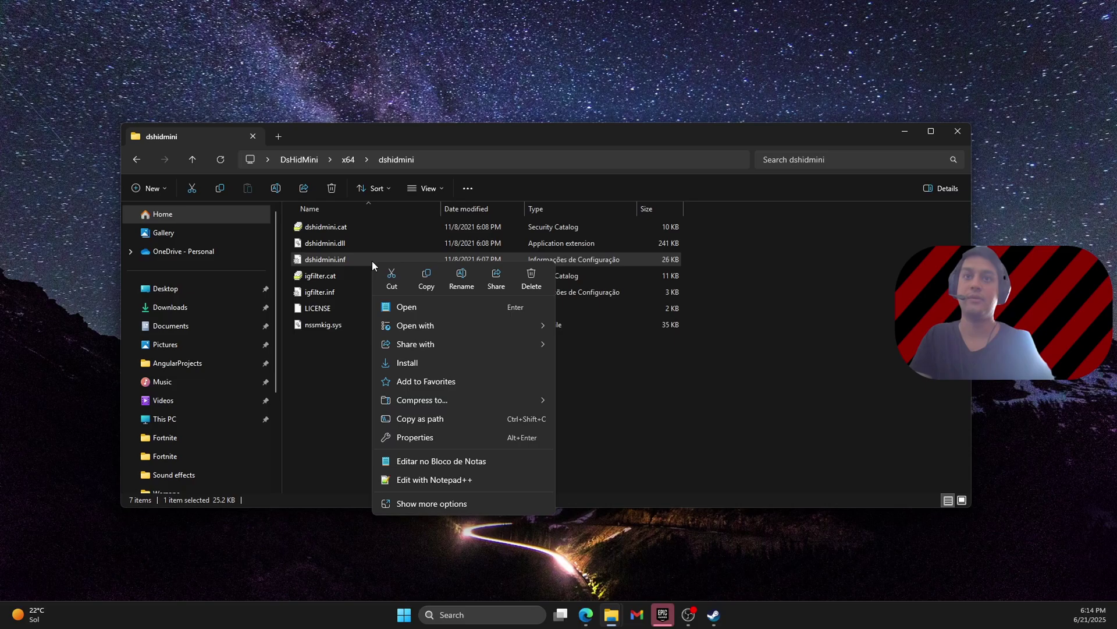
left_click(403, 364)
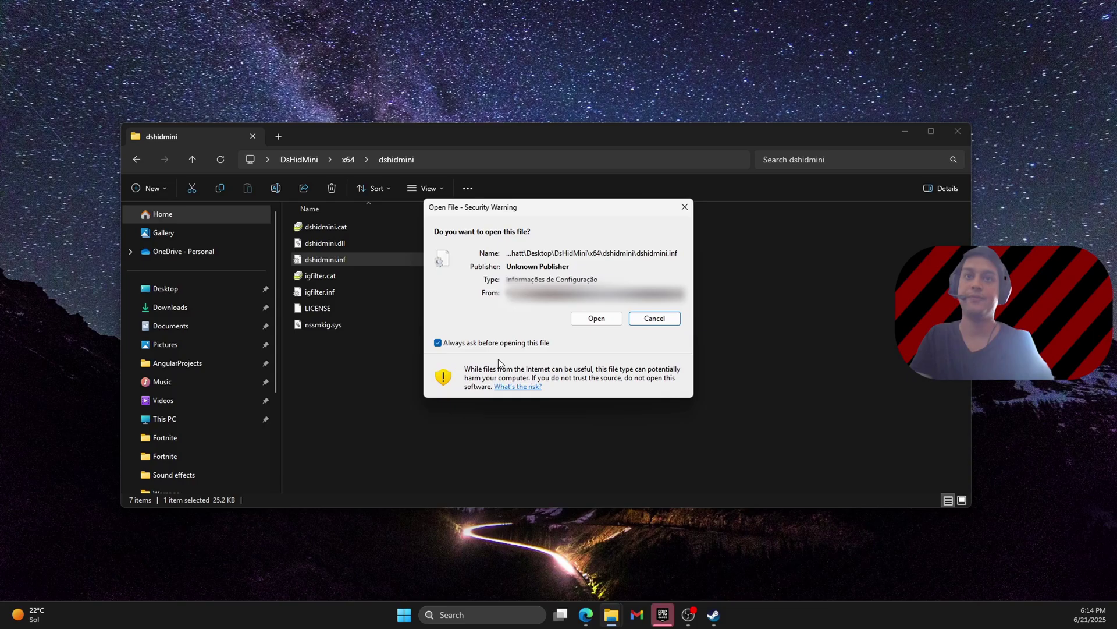
left_click(586, 321)
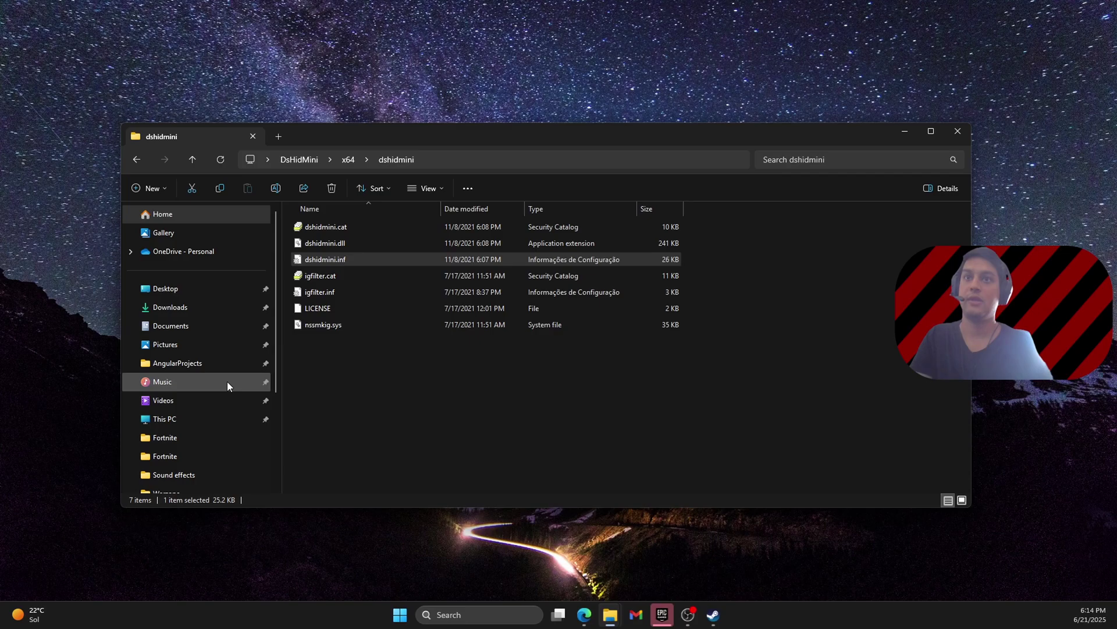
Install the igfilter.inf filter driver and accept its security warning
left_click(375, 295)
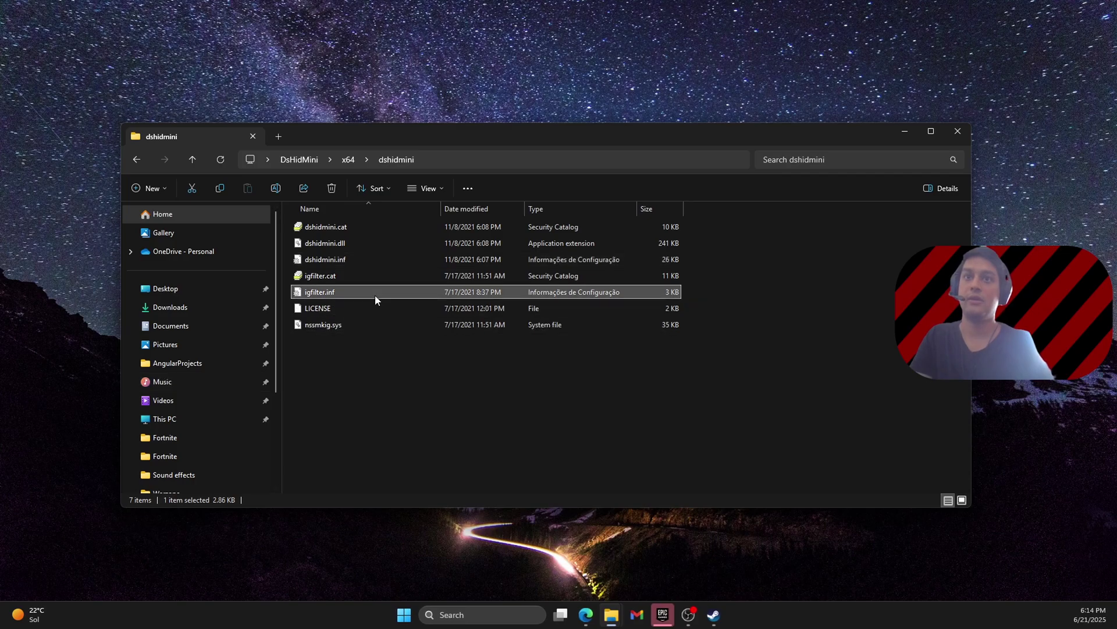
right_click(375, 295)
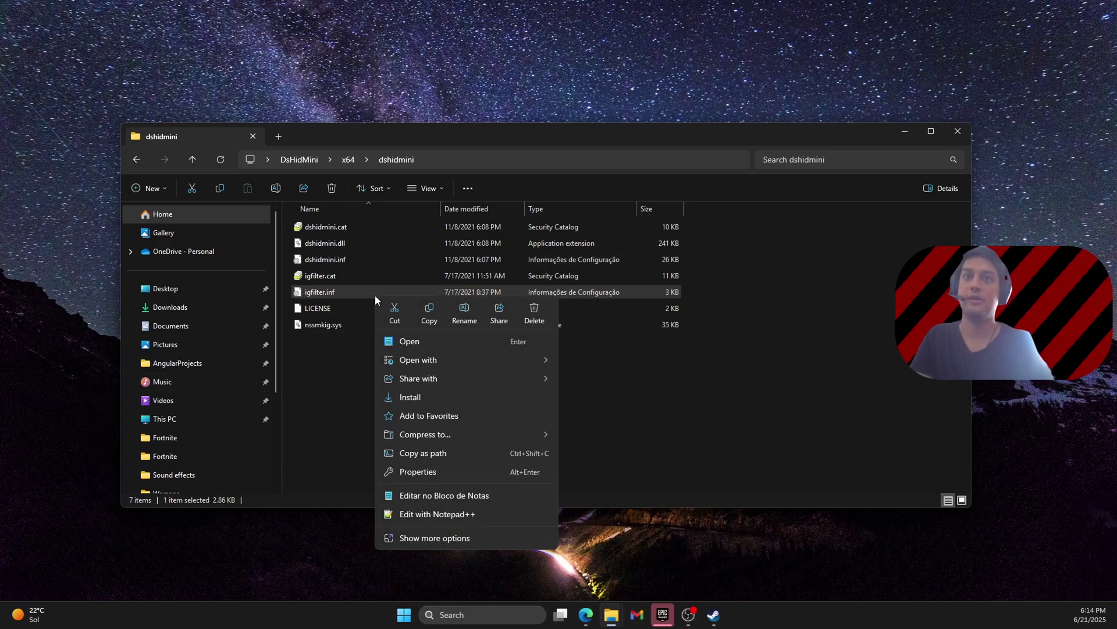
left_click(420, 399)
left_click(604, 321)
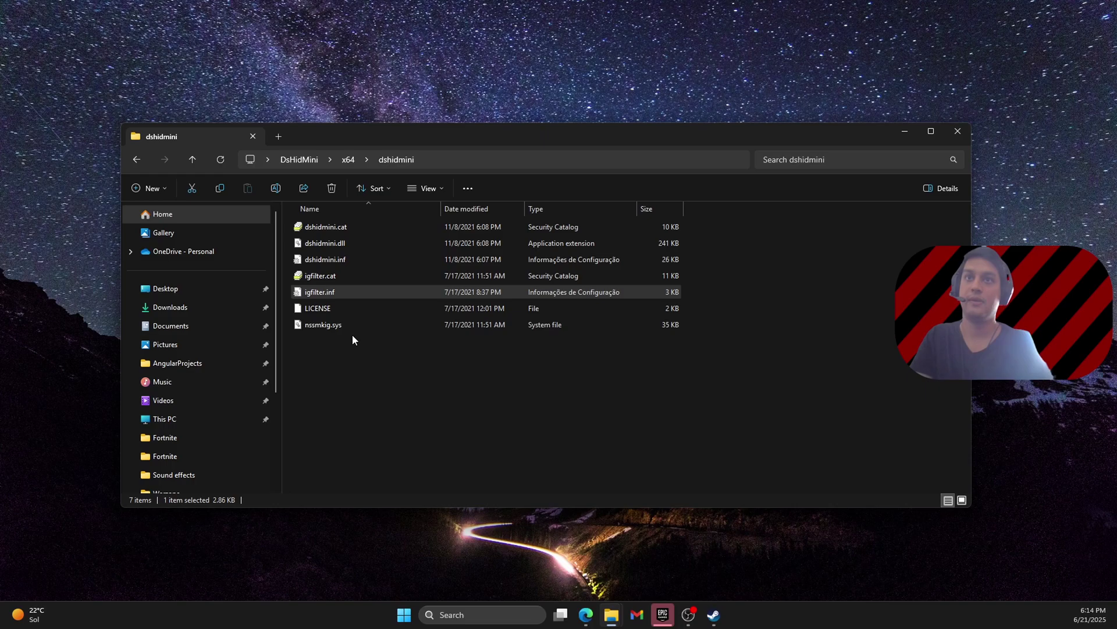
Run DSHMC.exe from the DsHidMini folder as administrator, check Settings, then return to Devices
left_click(348, 160)
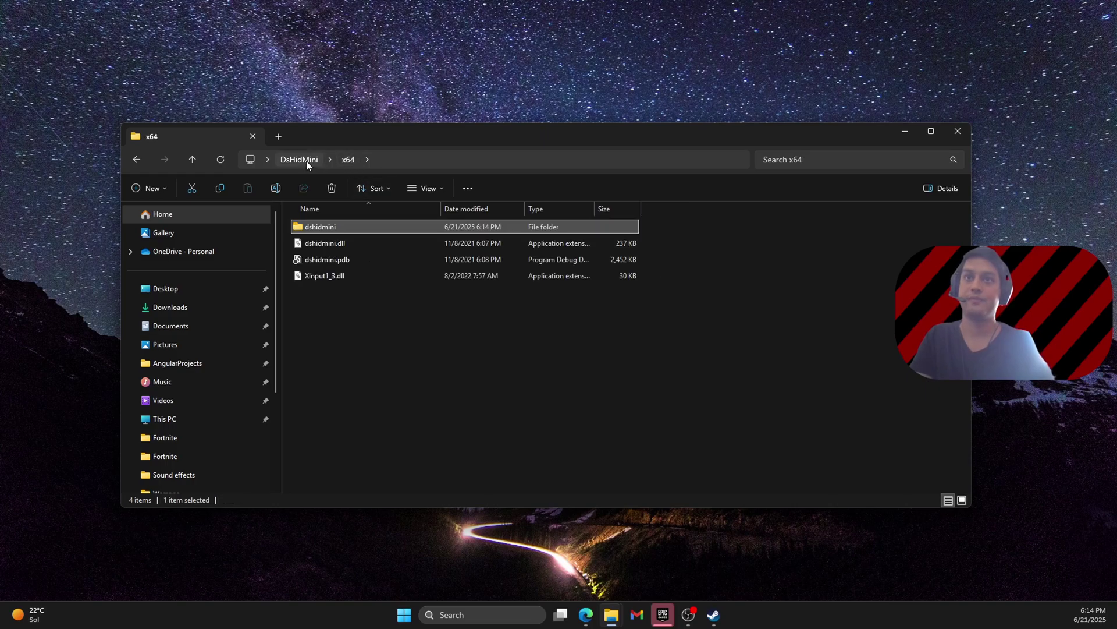
left_click(306, 161)
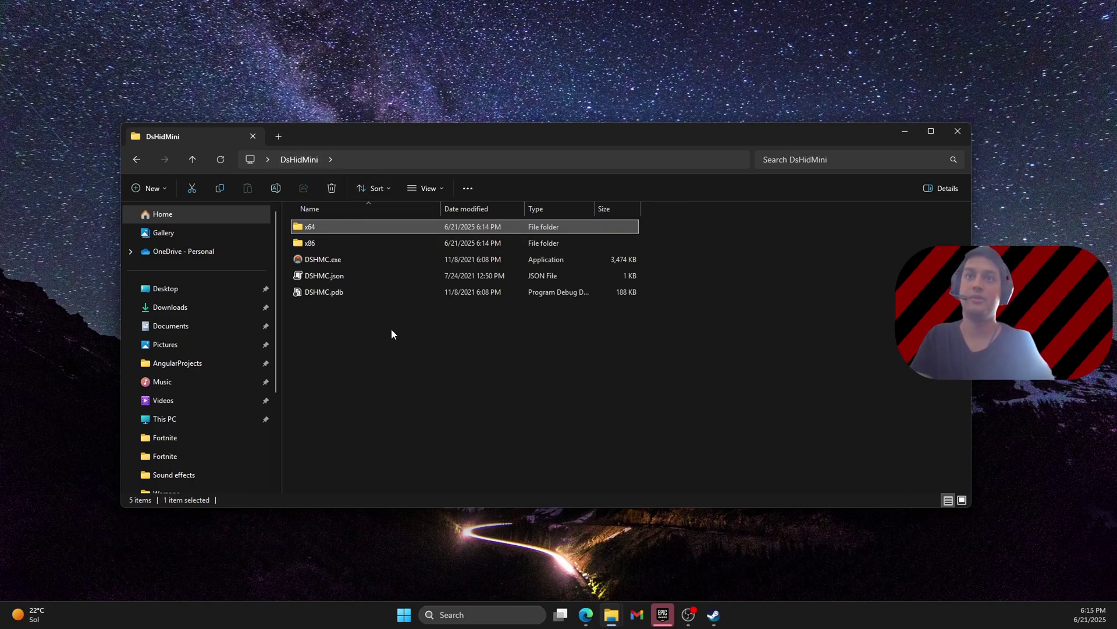
left_click(339, 263)
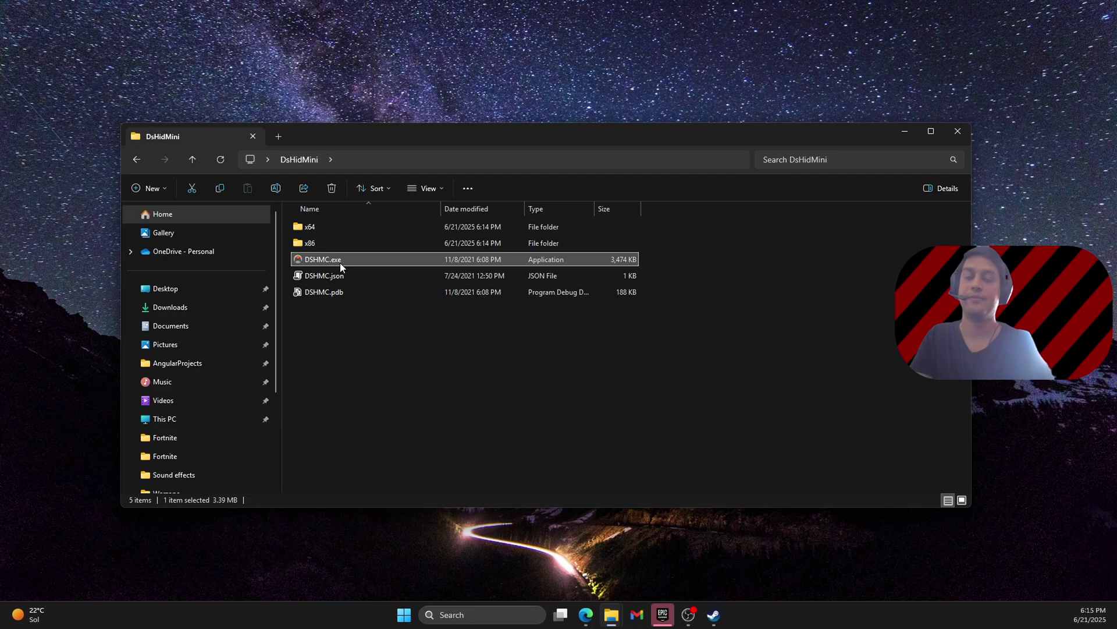
right_click(340, 263)
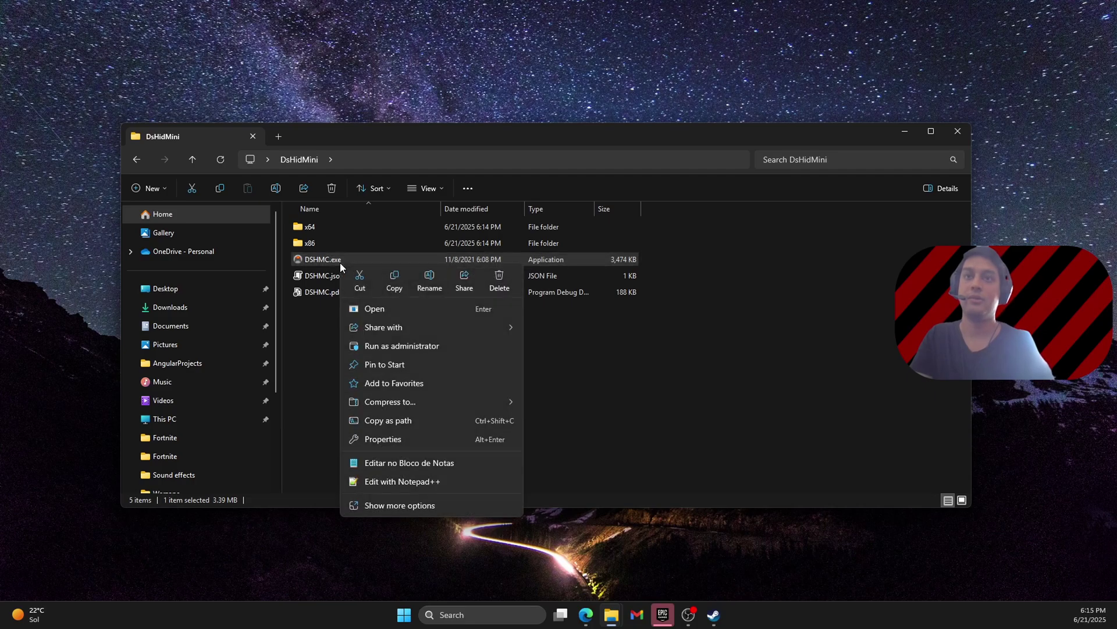
left_click(378, 347)
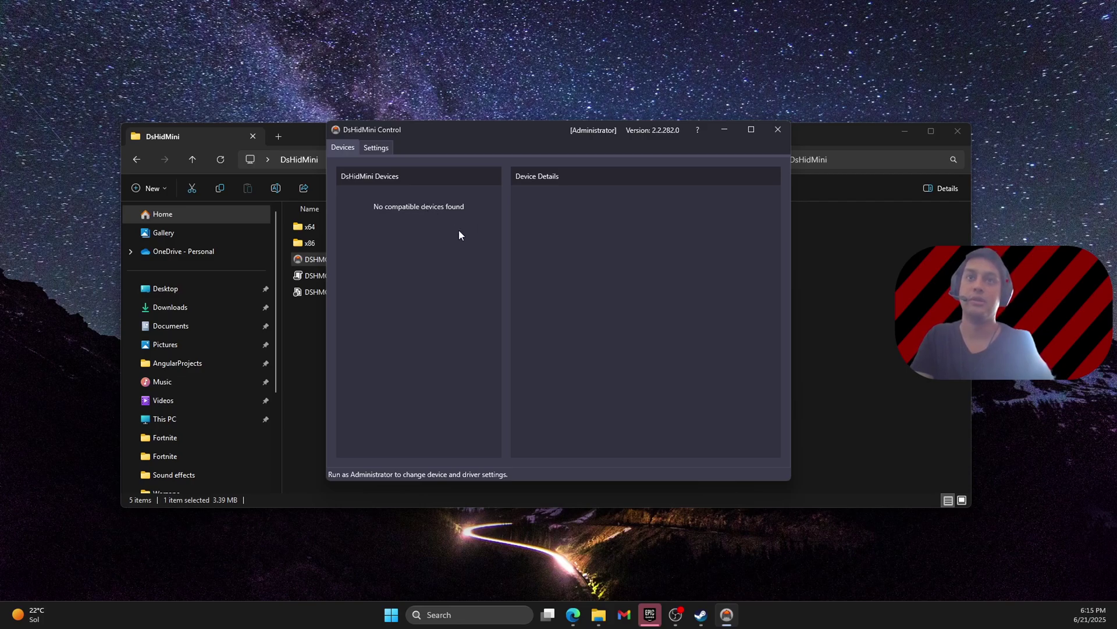
left_click(387, 147)
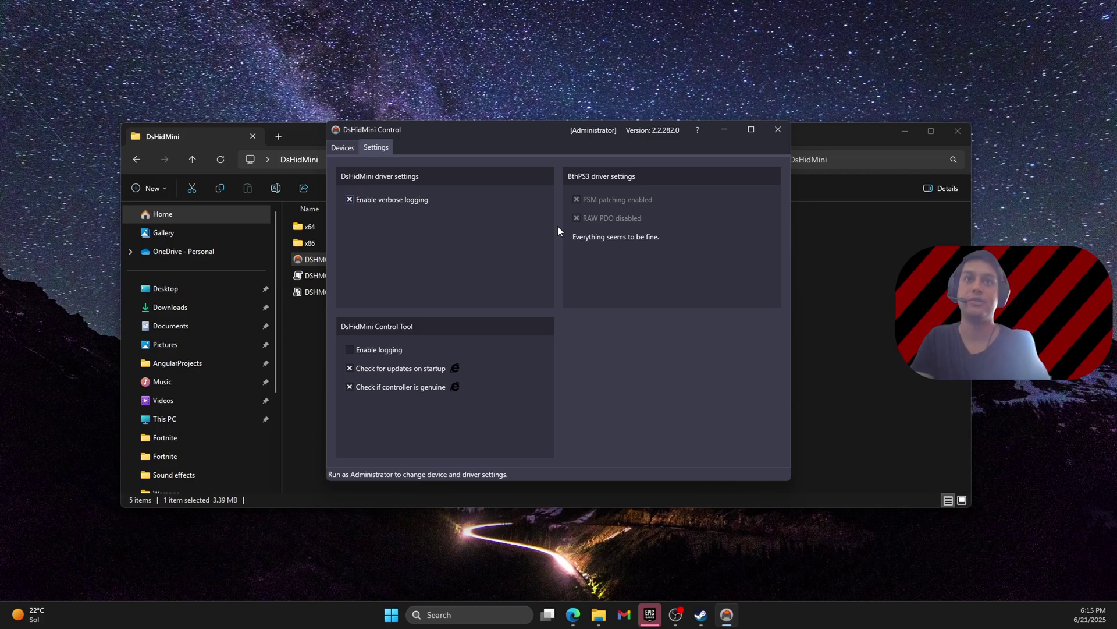
left_click(349, 150)
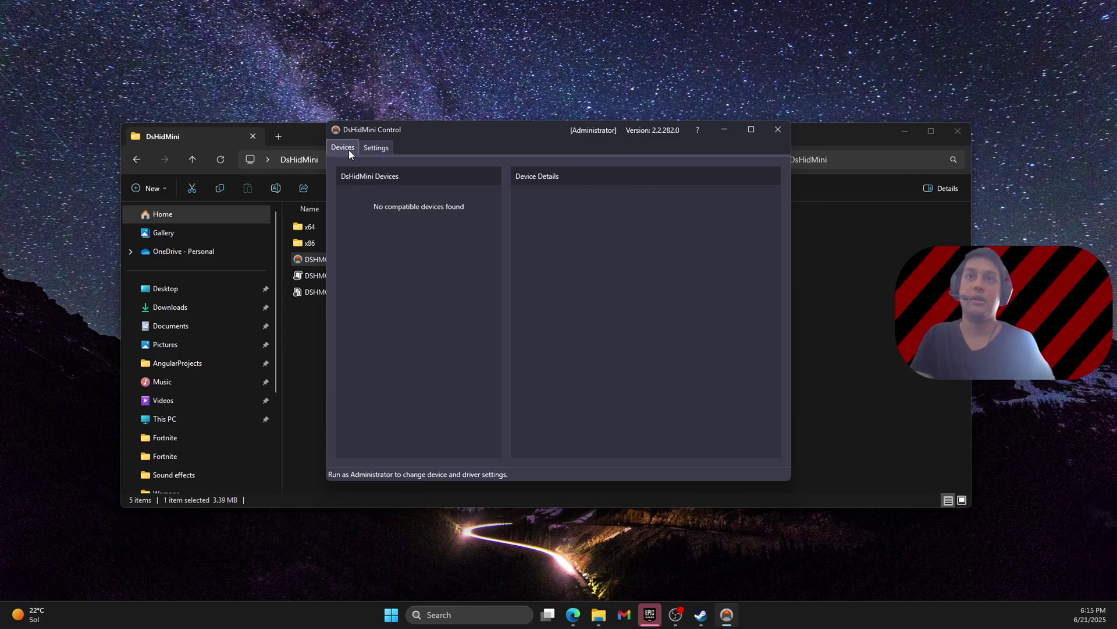
From the BthPS3 releases page, save Nefarius_BthPS3_Drivers_x64_arm64_v2.17.0.msi to the Desktop
left_click(573, 614)
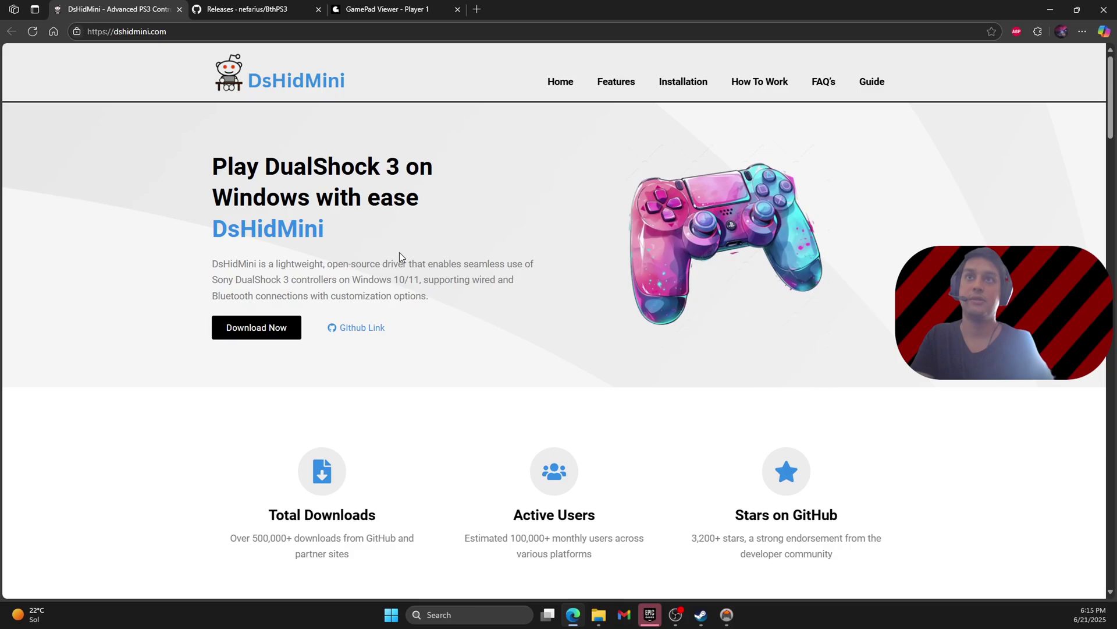
left_click(251, 13)
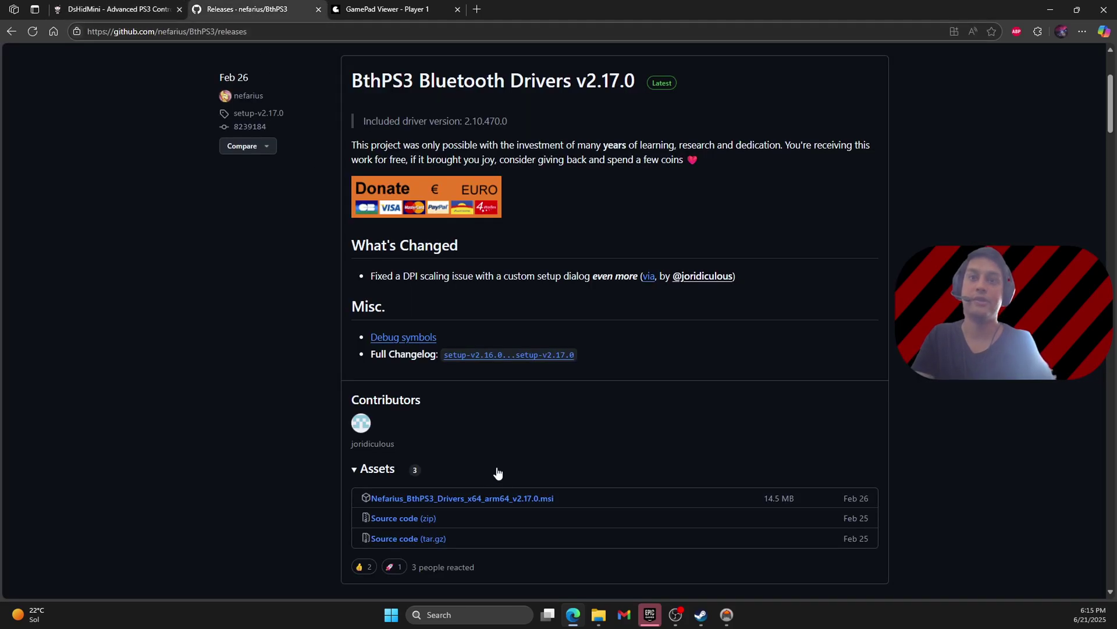
left_click(476, 503)
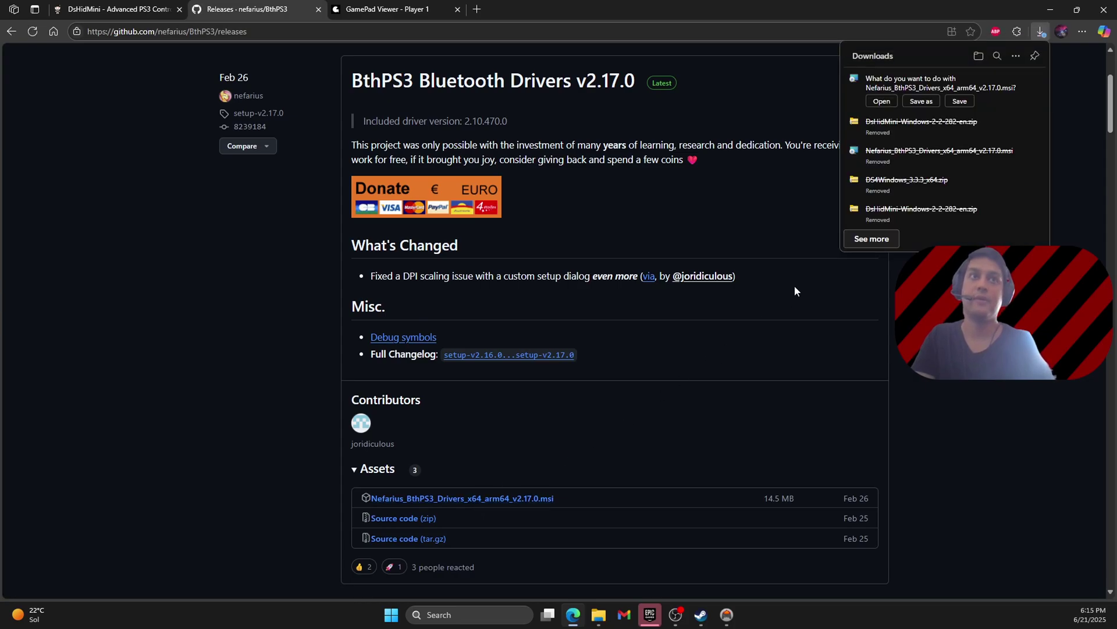
left_click(920, 101)
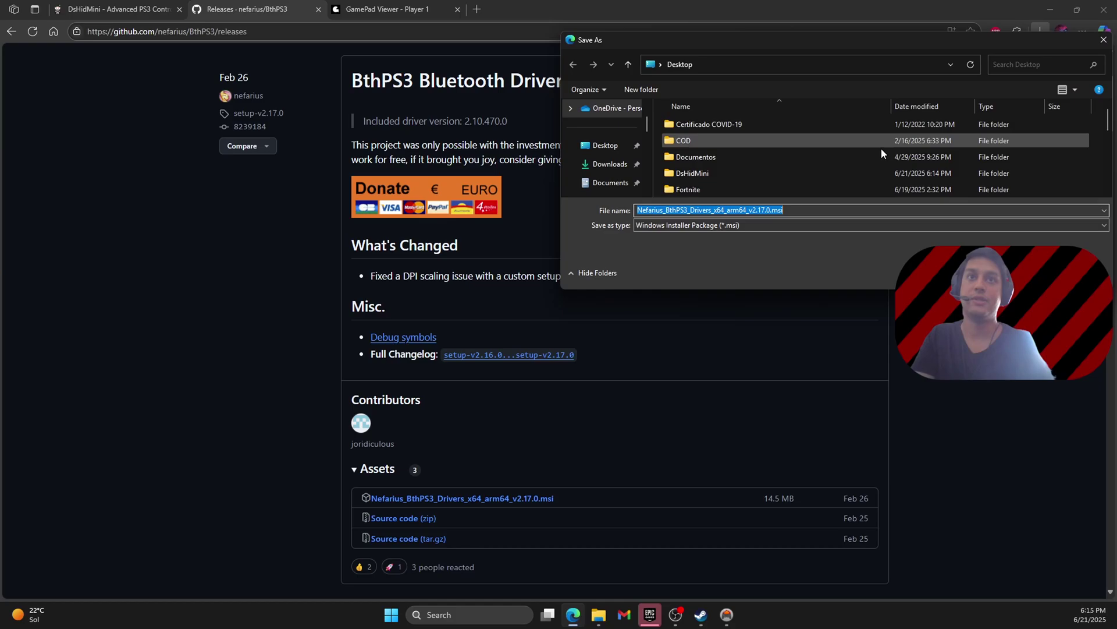
left_click(608, 148)
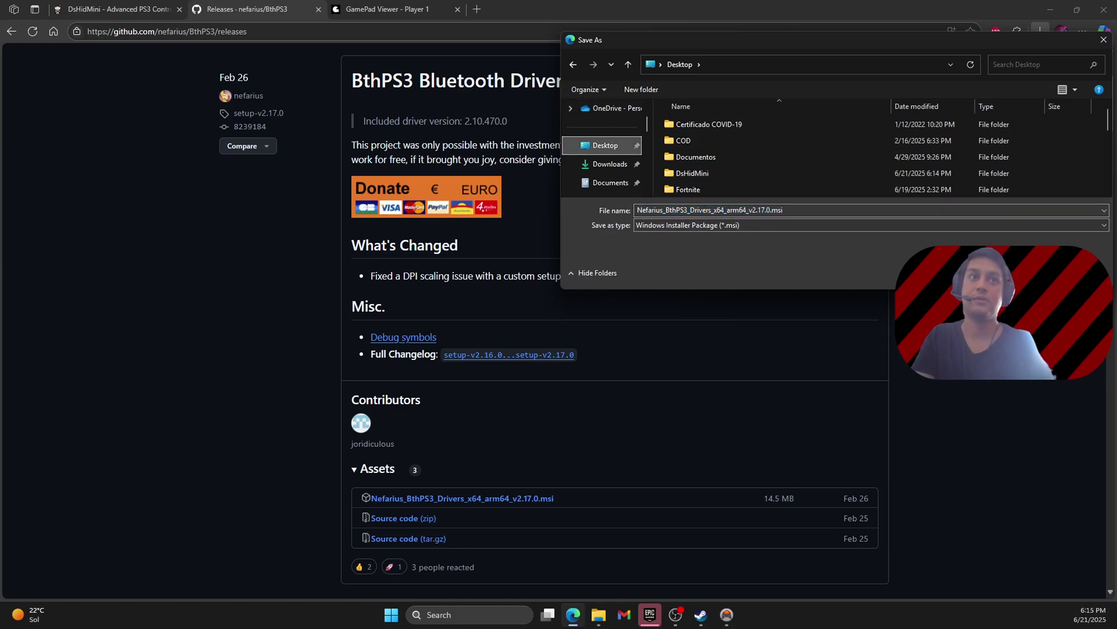
left_click(1024, 272)
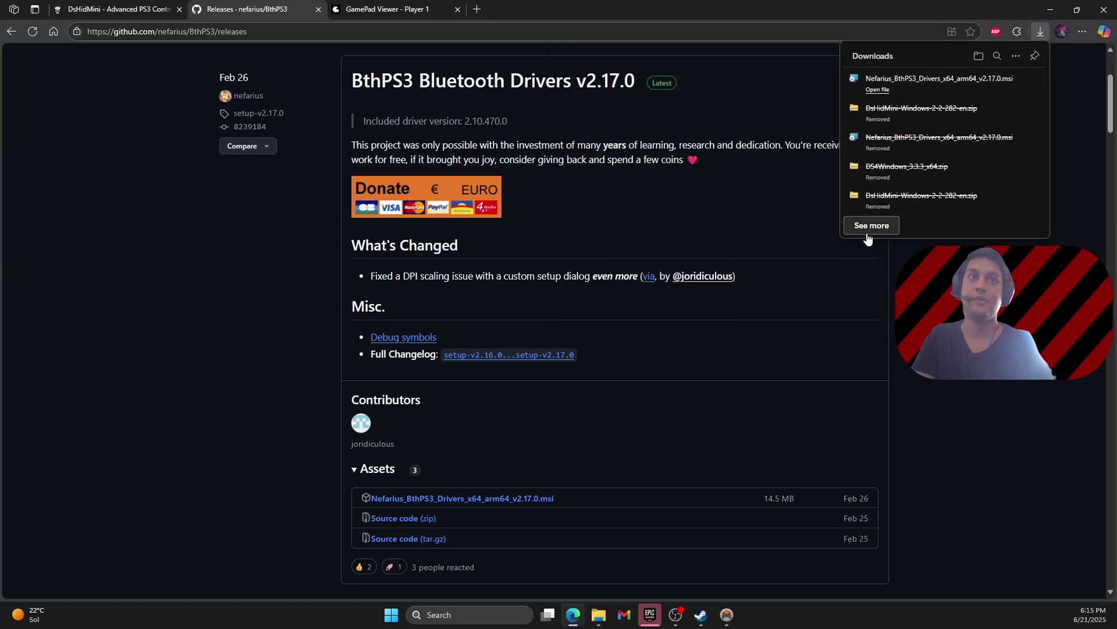
Install BthPS3 v2.17.0 with the EULA accepted, default features and modern hot-plug method
key("super+d")
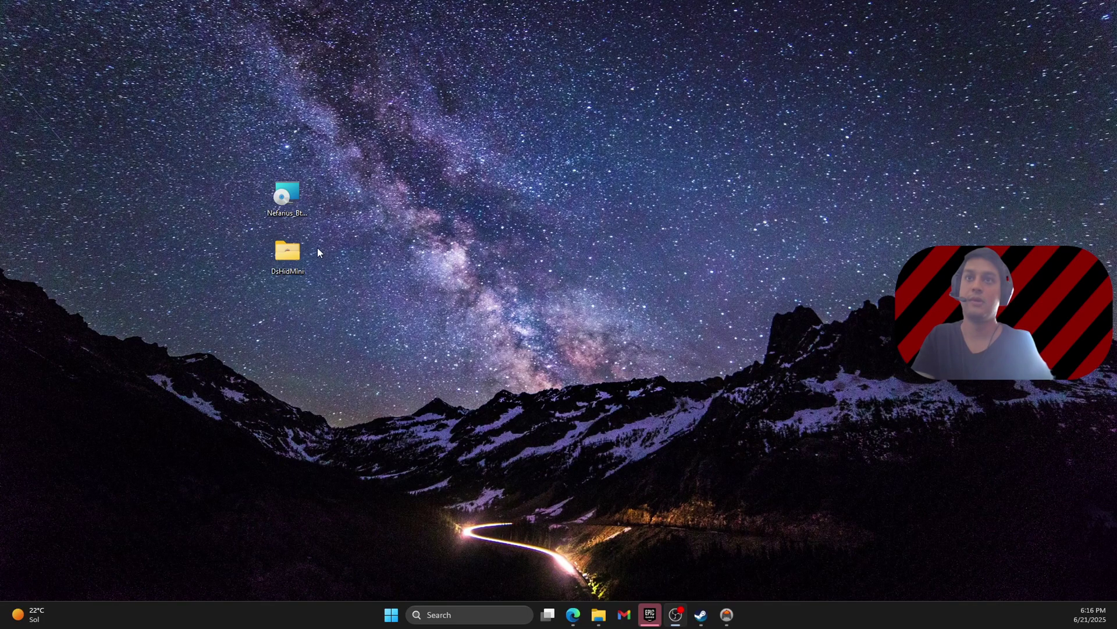
double_click(289, 195)
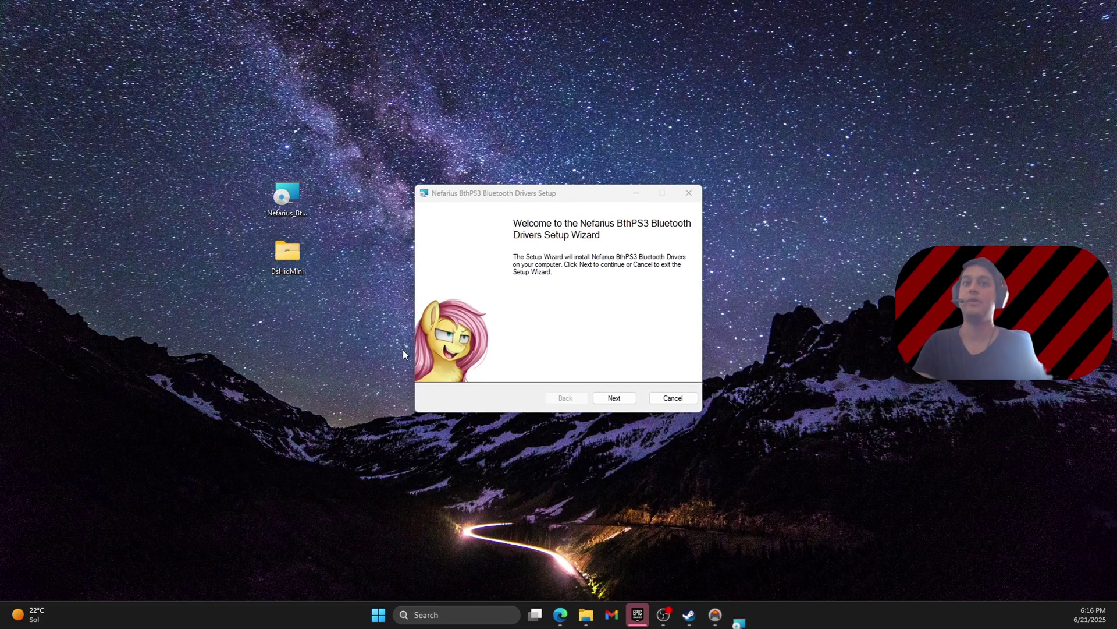
left_click(615, 401)
left_click(525, 371)
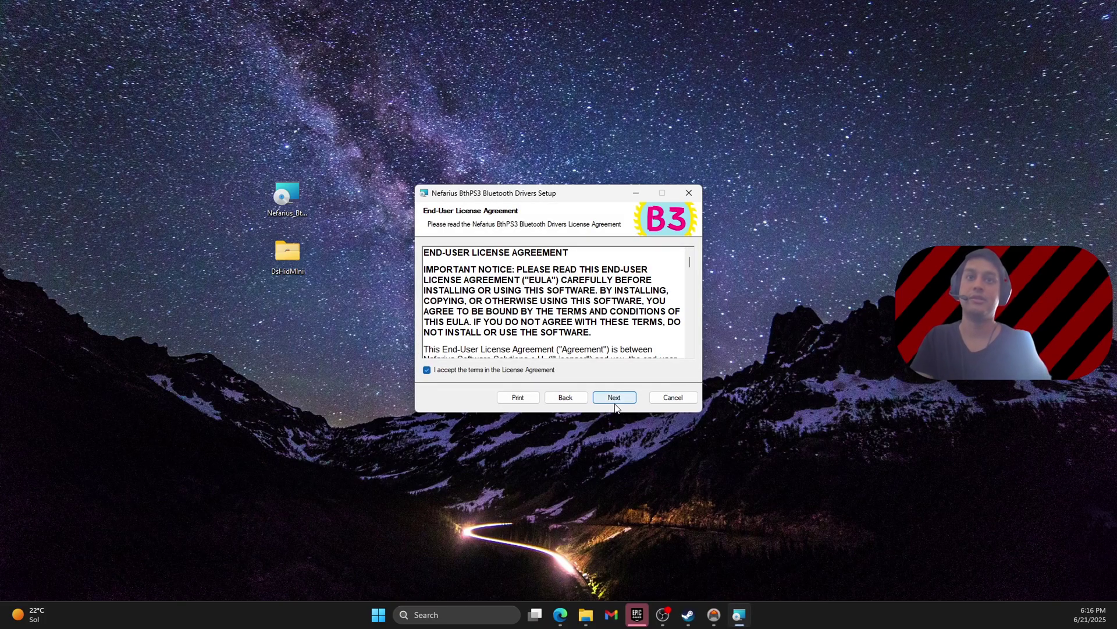
left_click(615, 398)
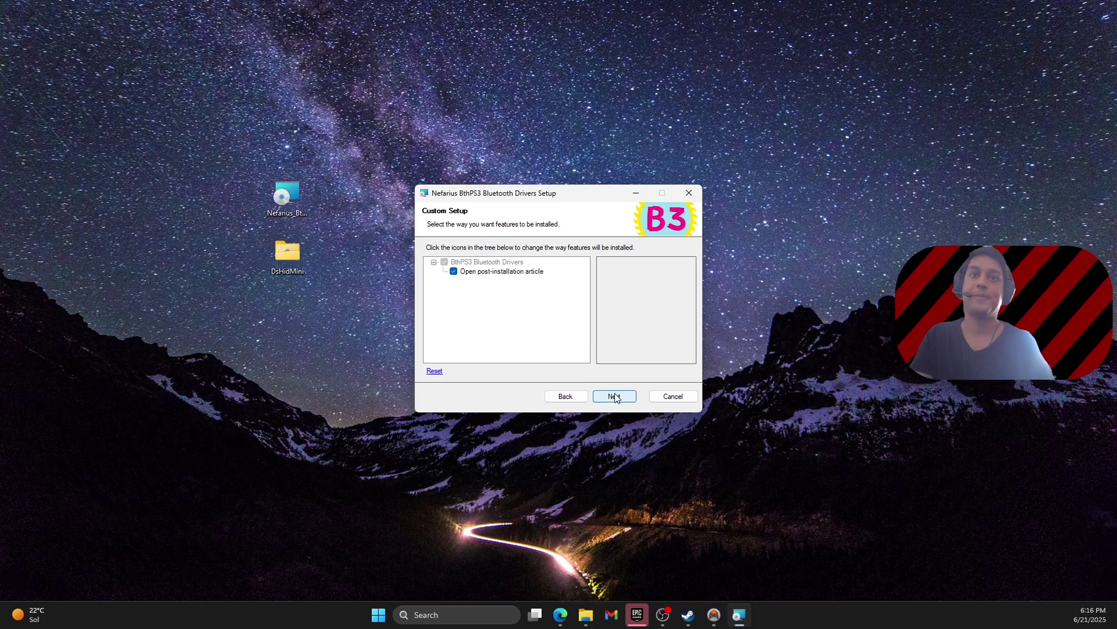
left_click(615, 398)
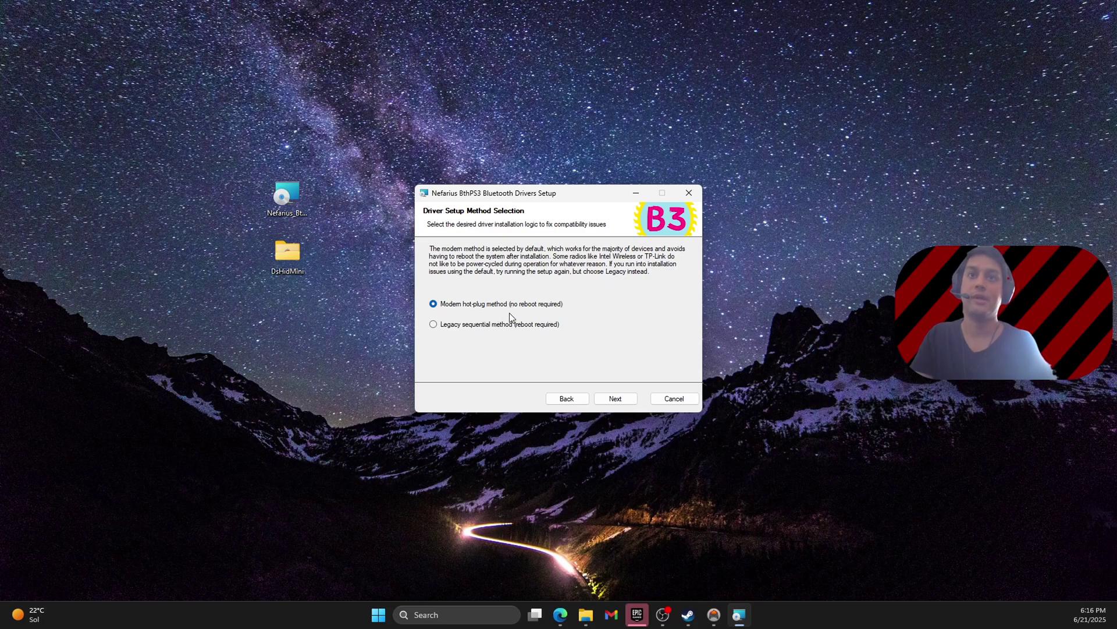
left_click(616, 399)
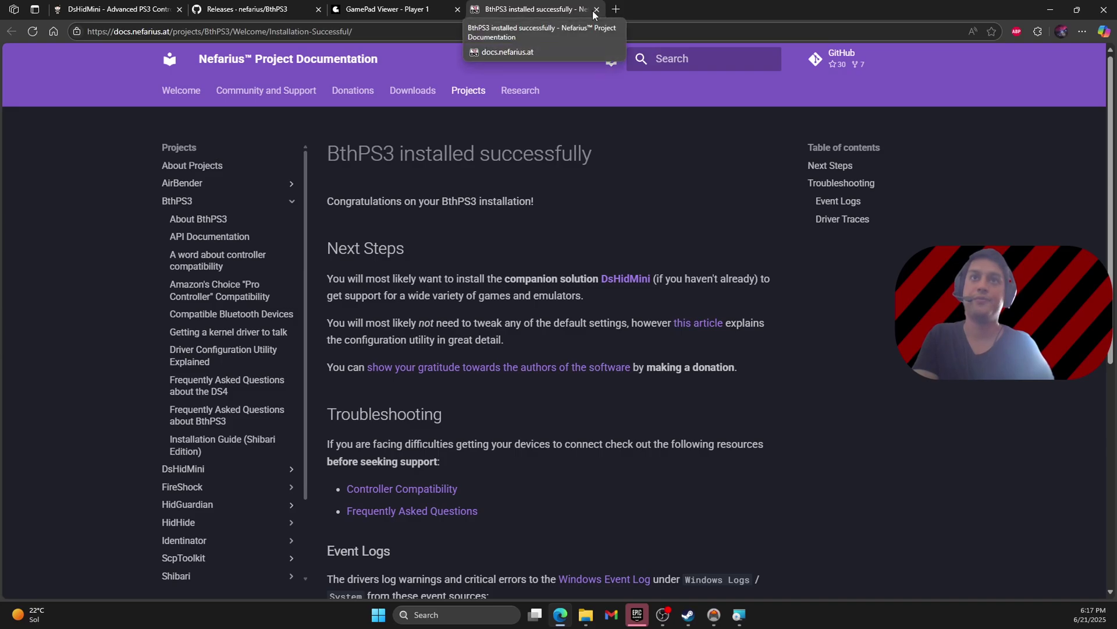
left_click(1049, 9)
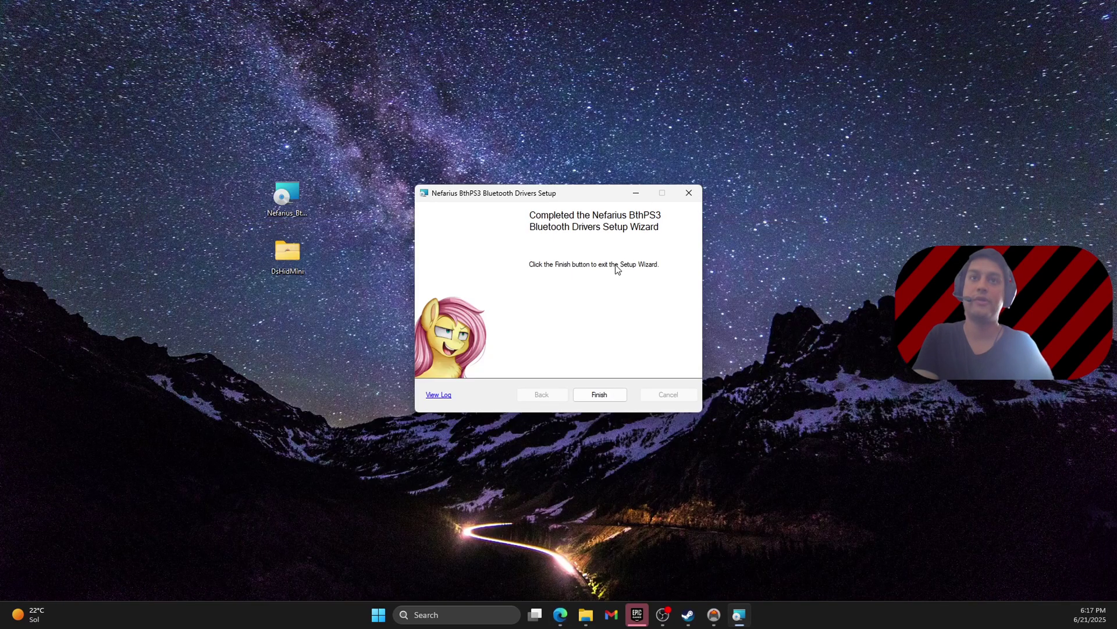
left_click(602, 396)
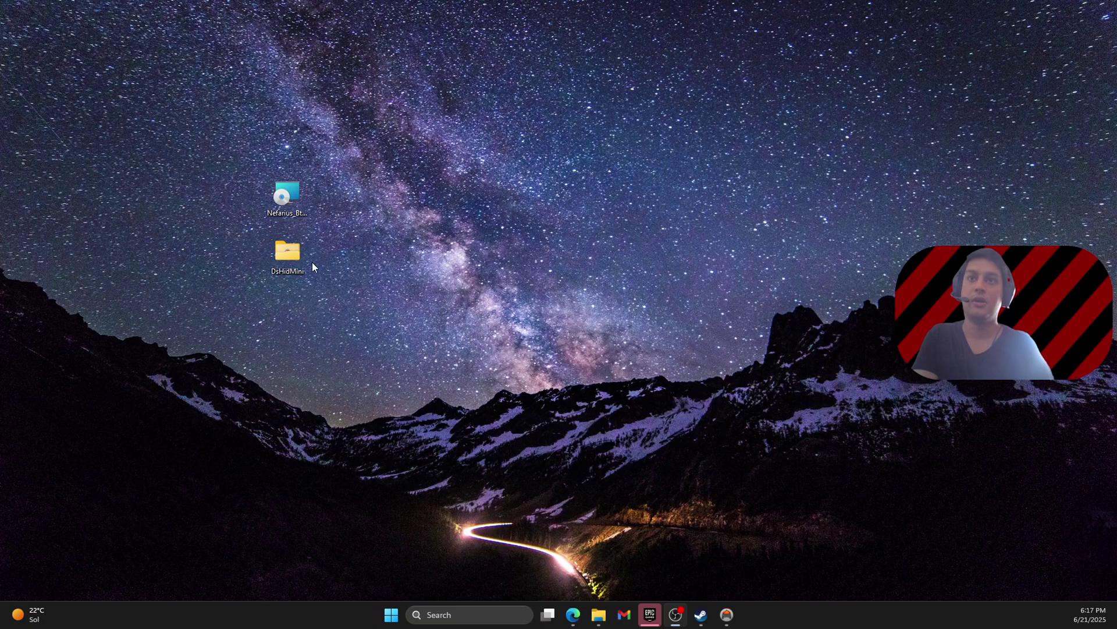
Run DSHMC.exe as administrator so the PLAYSTATION(R)3 Controller appears in the device list
double_click(275, 256)
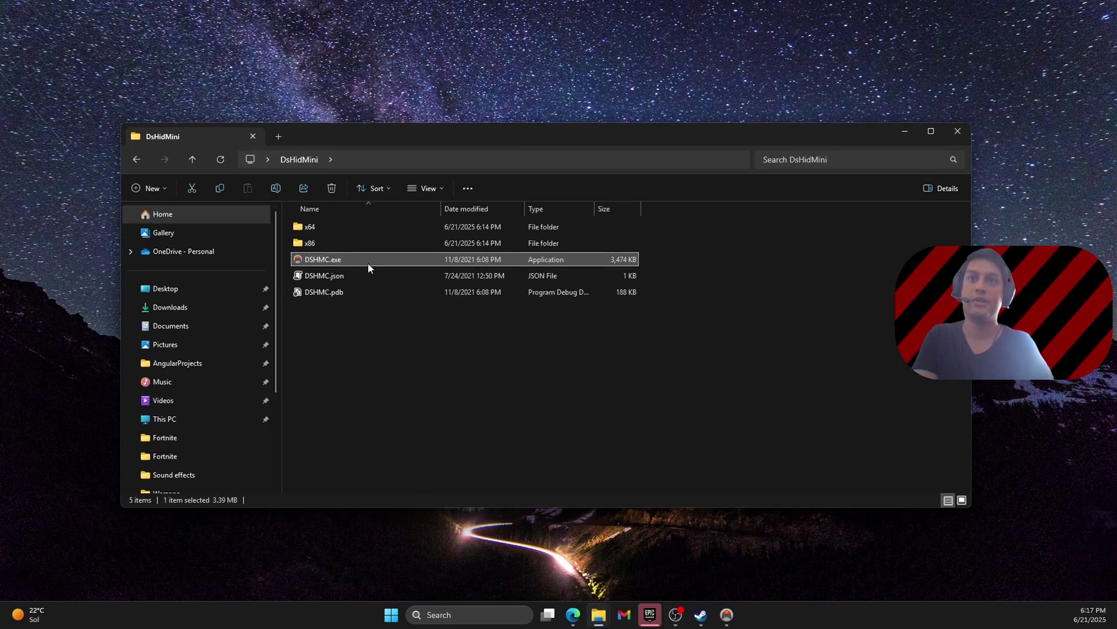
right_click(367, 263)
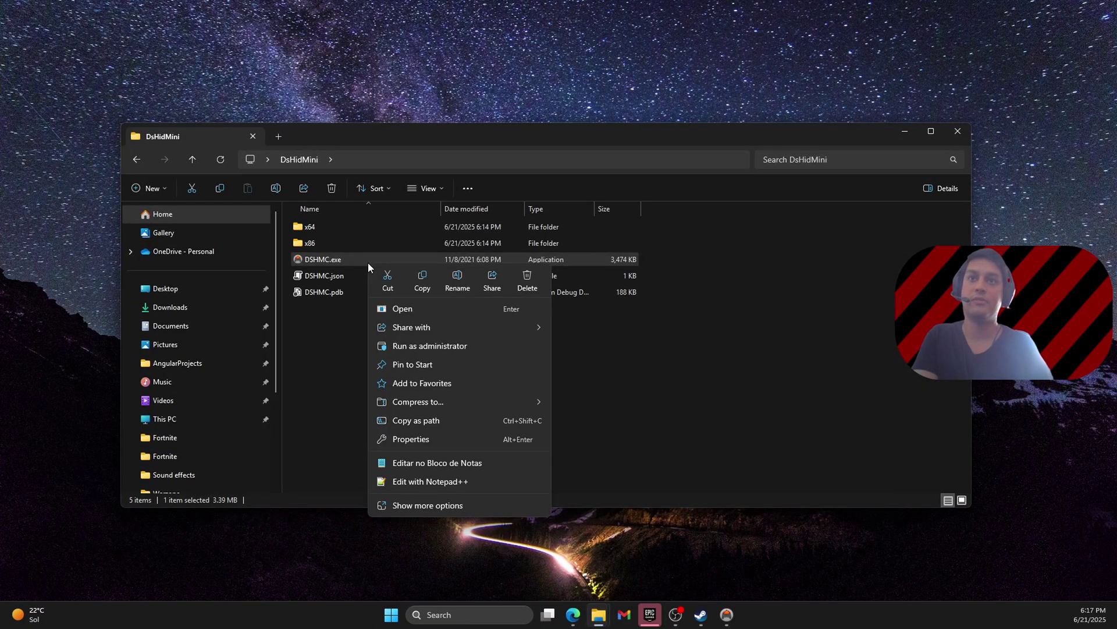
left_click(418, 344)
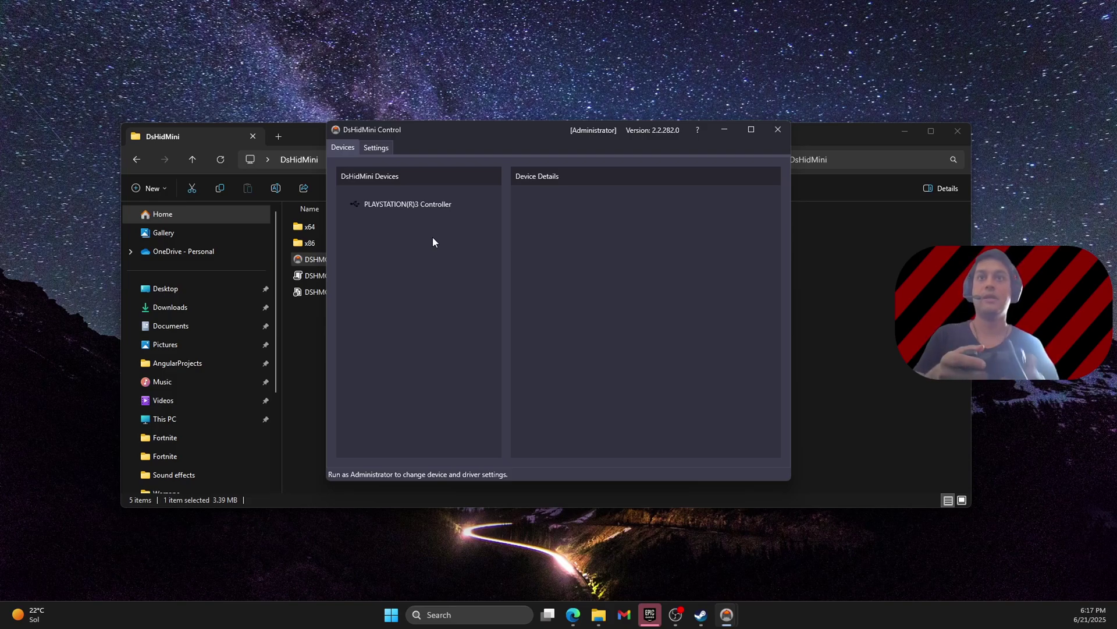
Select the PLAYSTATION(R)3 Controller, review Settings, and leave its HID device mode on XInput
left_click(428, 205)
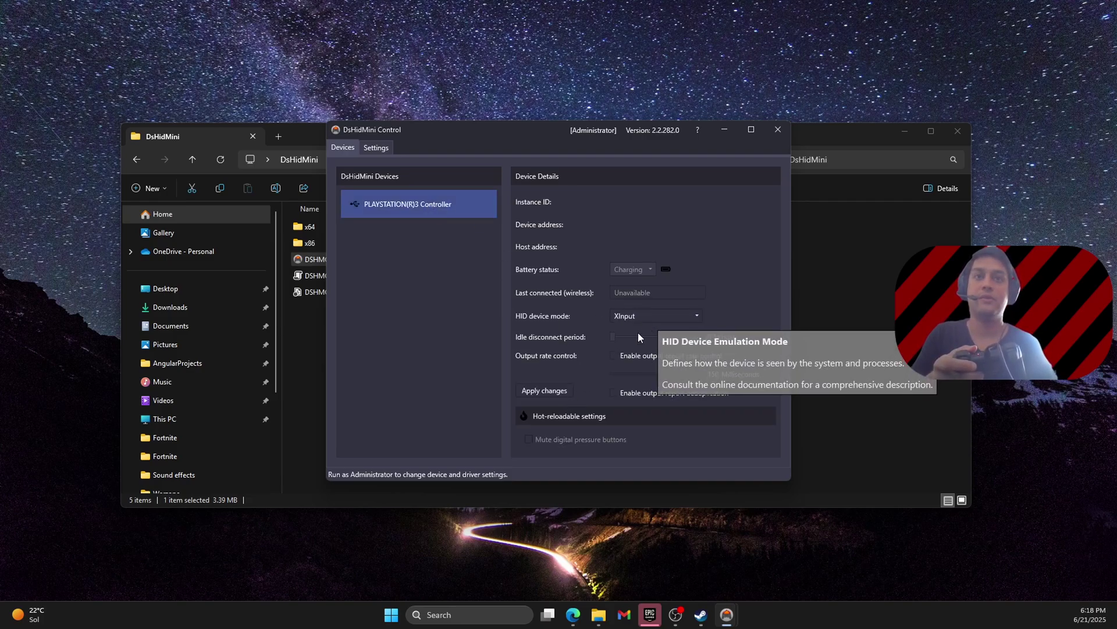
mouse_move(614, 333)
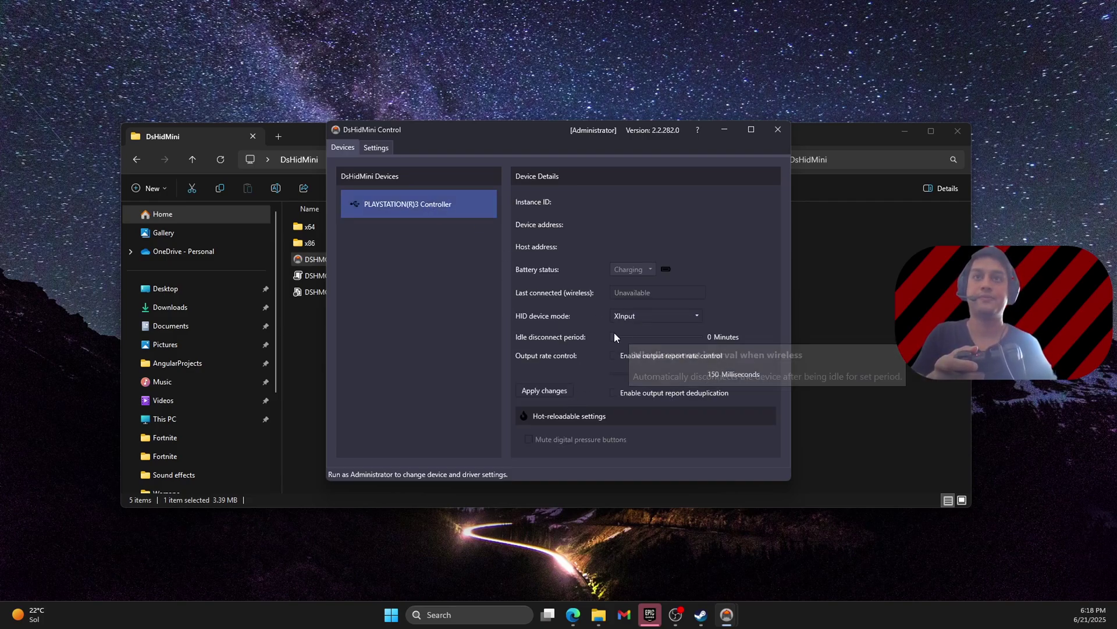
left_click(377, 151)
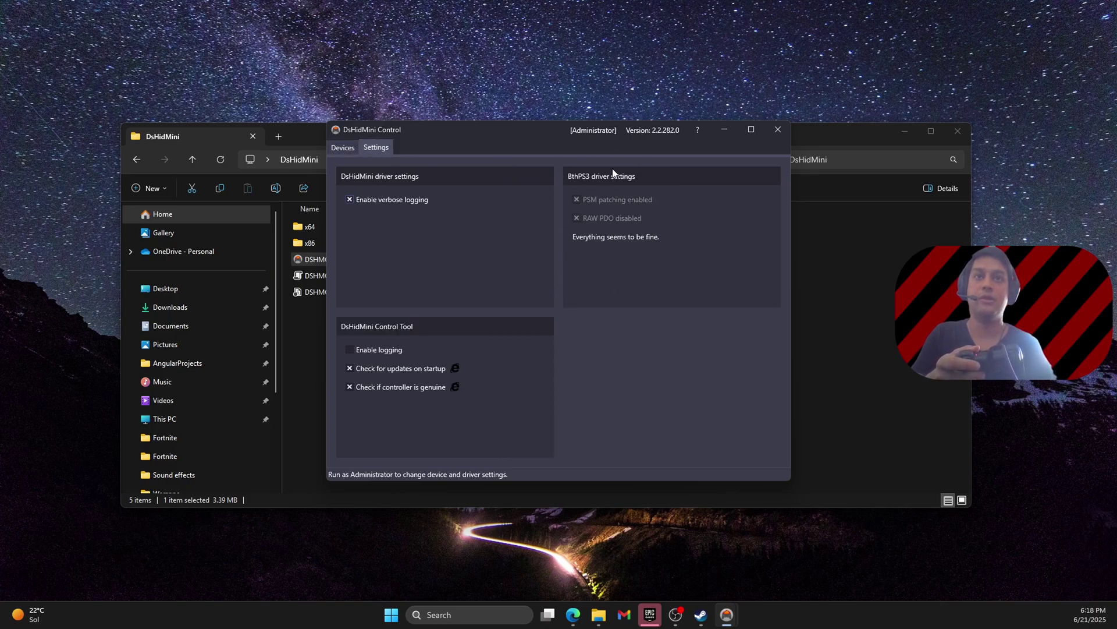
left_click(346, 150)
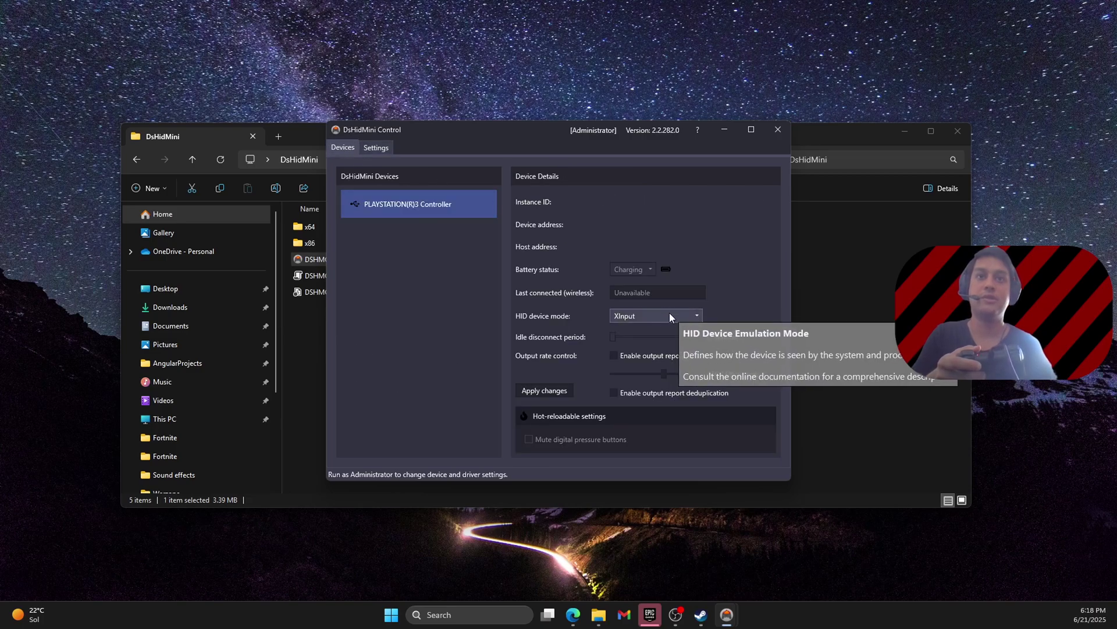
mouse_move(652, 321)
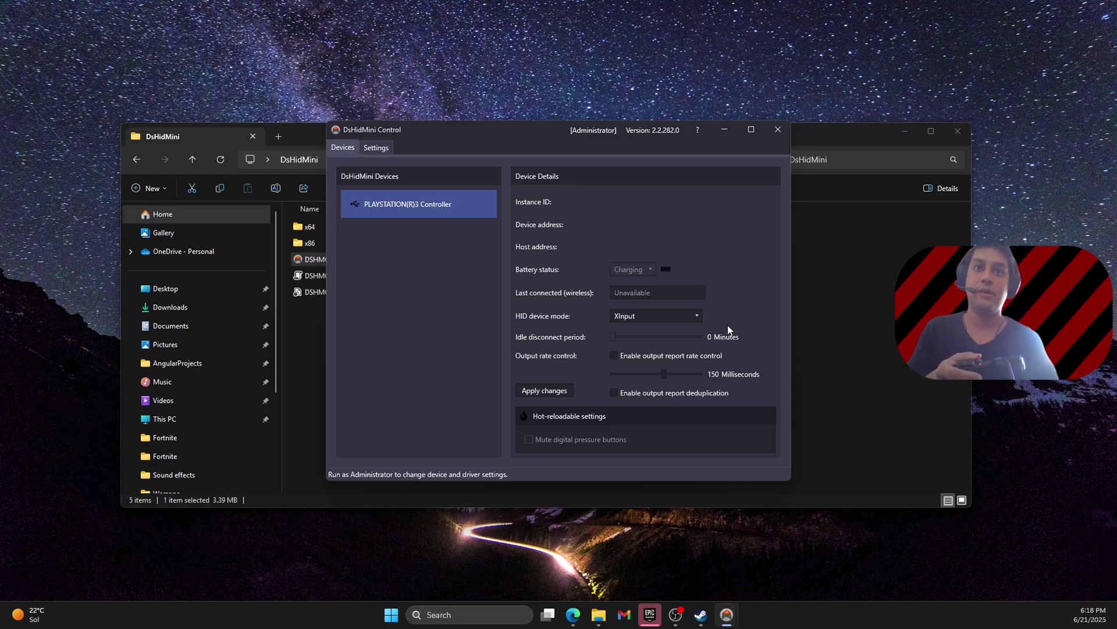
mouse_move(697, 317)
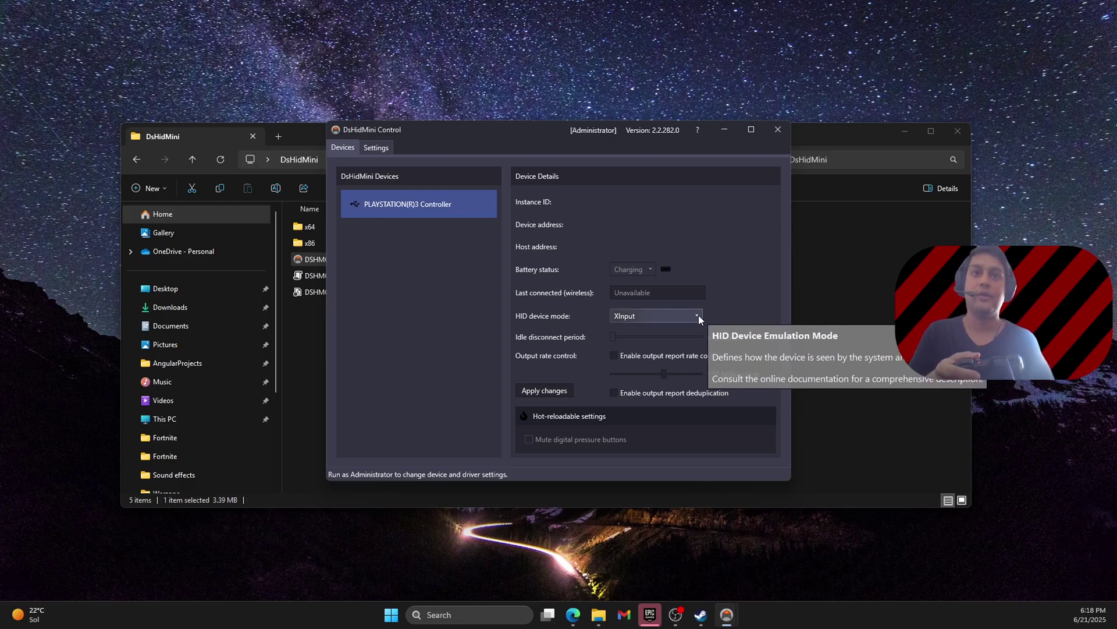
left_click(697, 316)
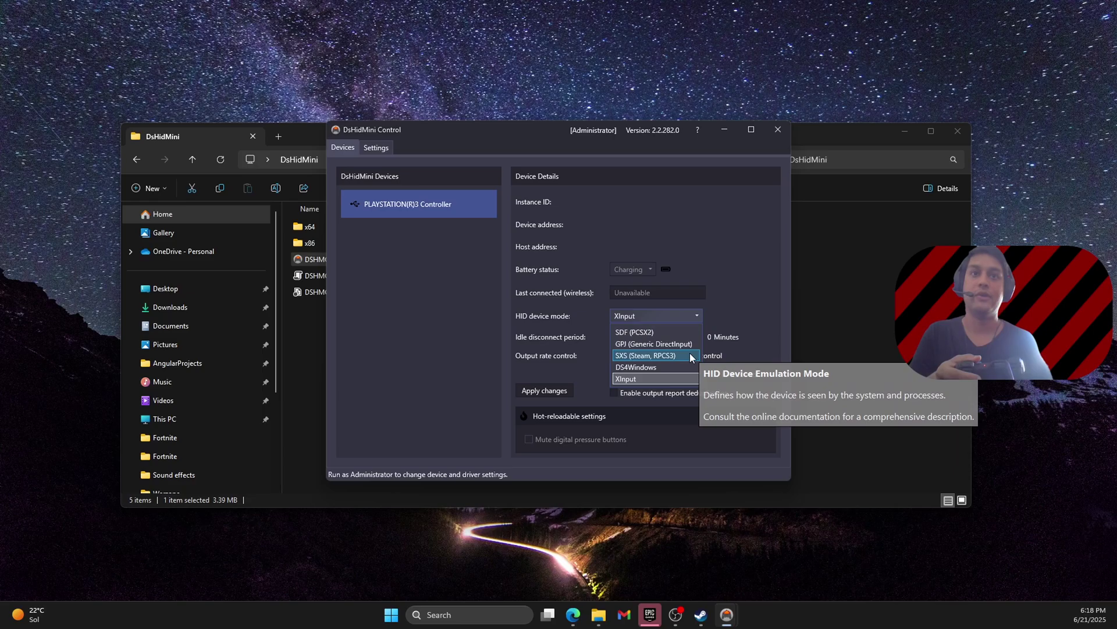
left_click(725, 299)
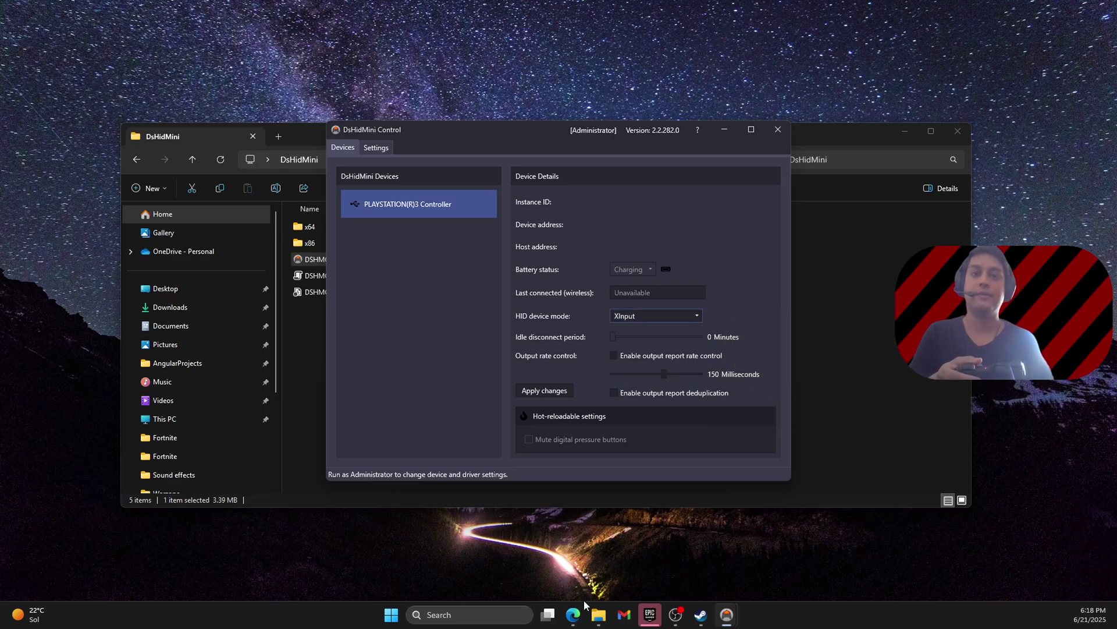
Test the cabled controller's buttons in GamePad Viewer, then return to DsHidMini Control
left_click(573, 614)
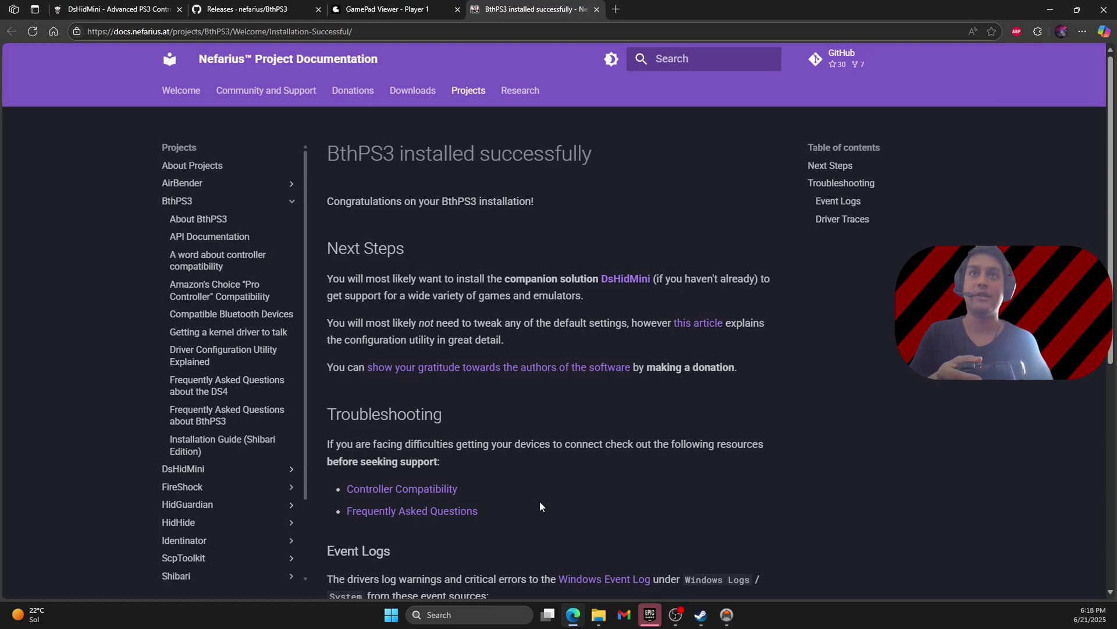
left_click(389, 10)
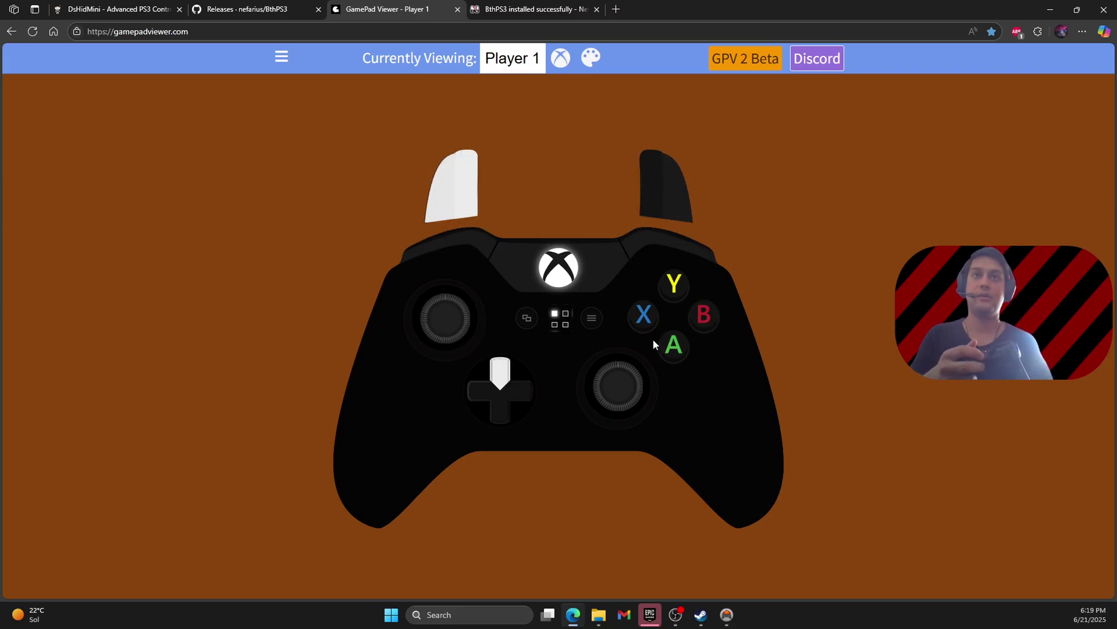
left_click(1050, 9)
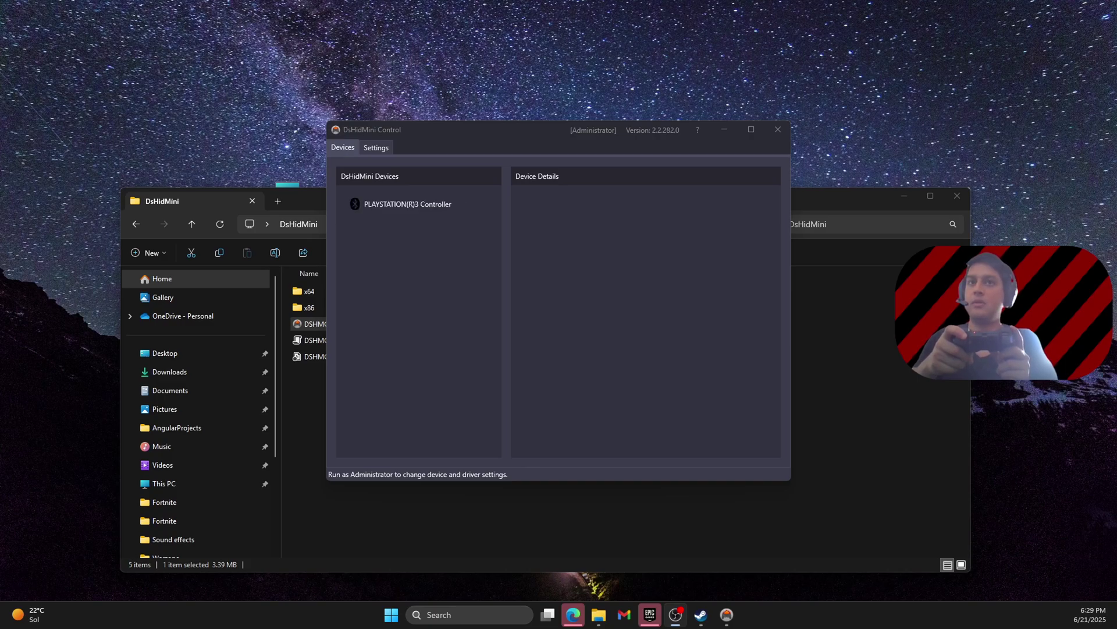
View the wirelessly connected PLAYSTATION(R)3 Controller's details, then go back to GamePad Viewer
left_click(408, 204)
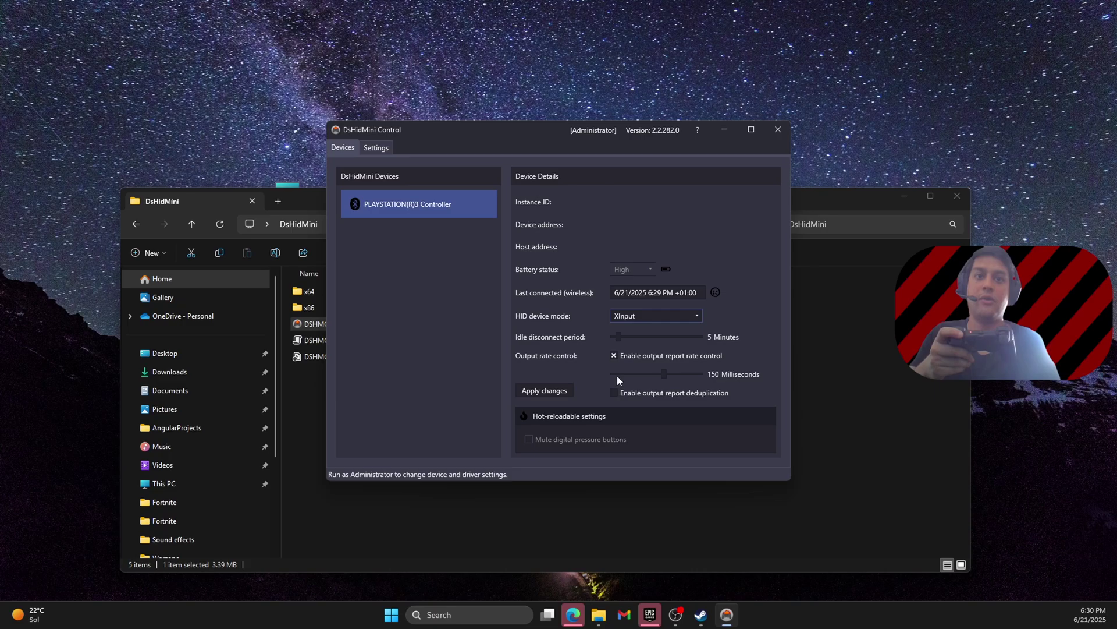
left_click(573, 615)
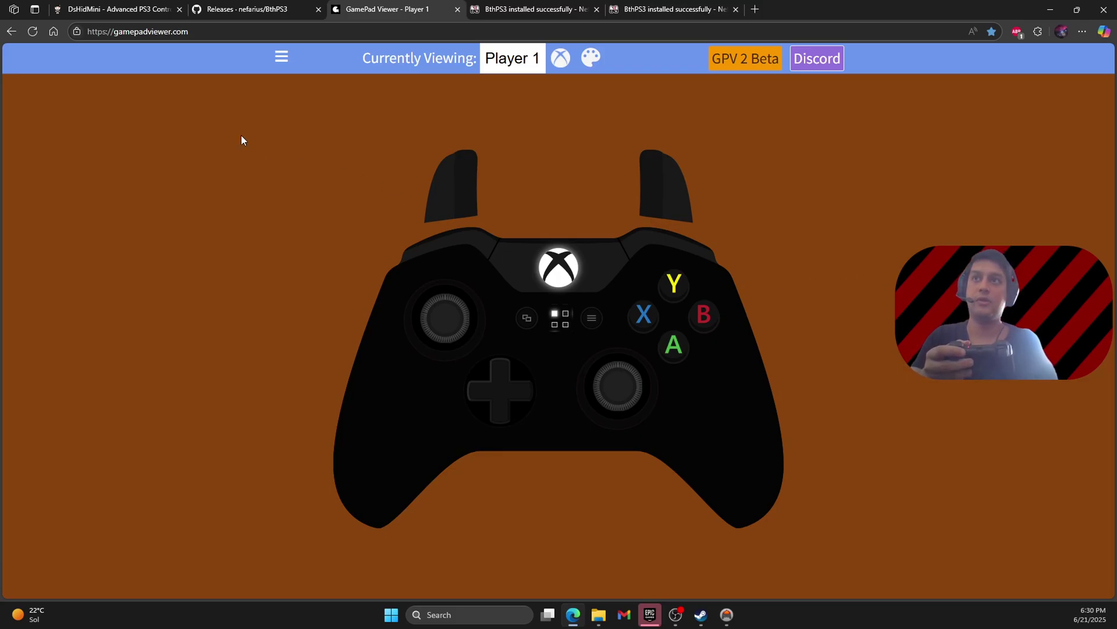
Reload GamePad Viewer and select Player 1 to show the wireless controller's stick input
left_click(36, 34)
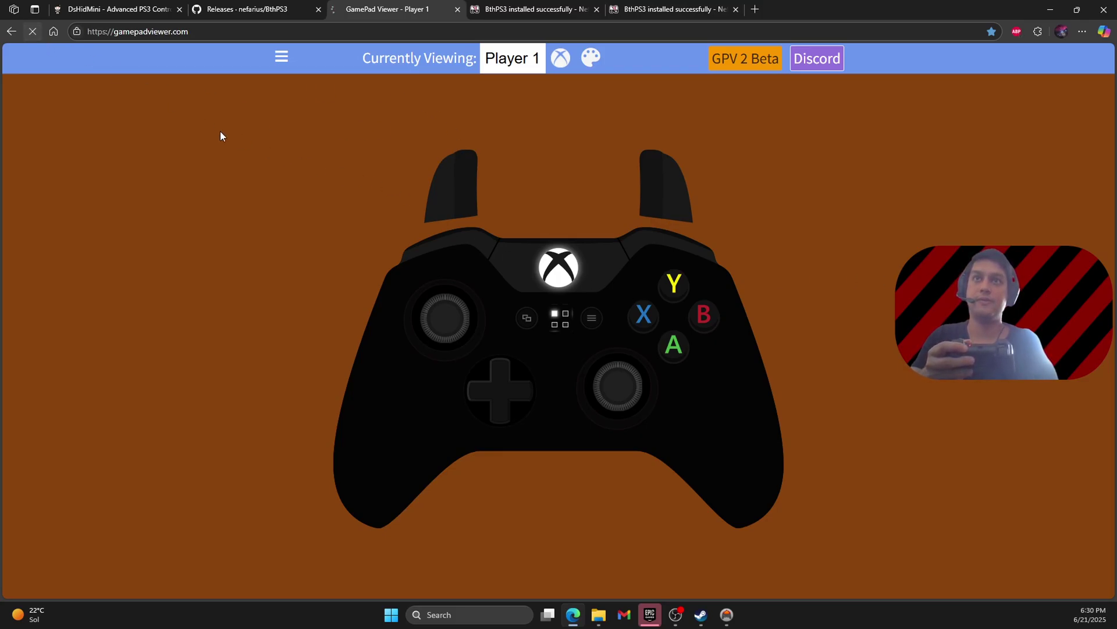
left_click(518, 64)
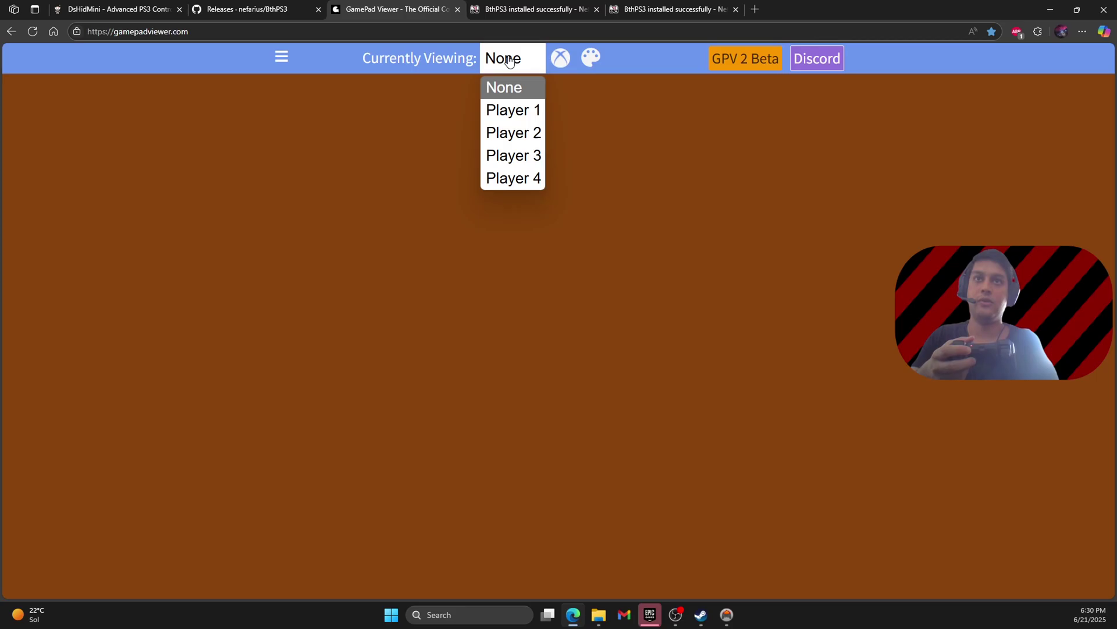
left_click(525, 101)
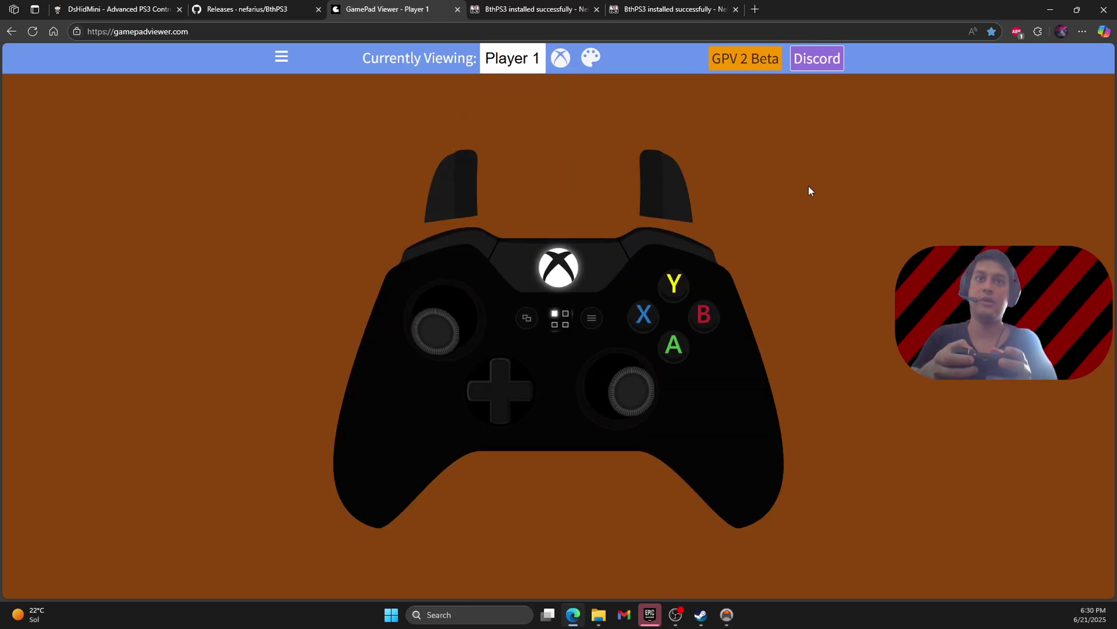